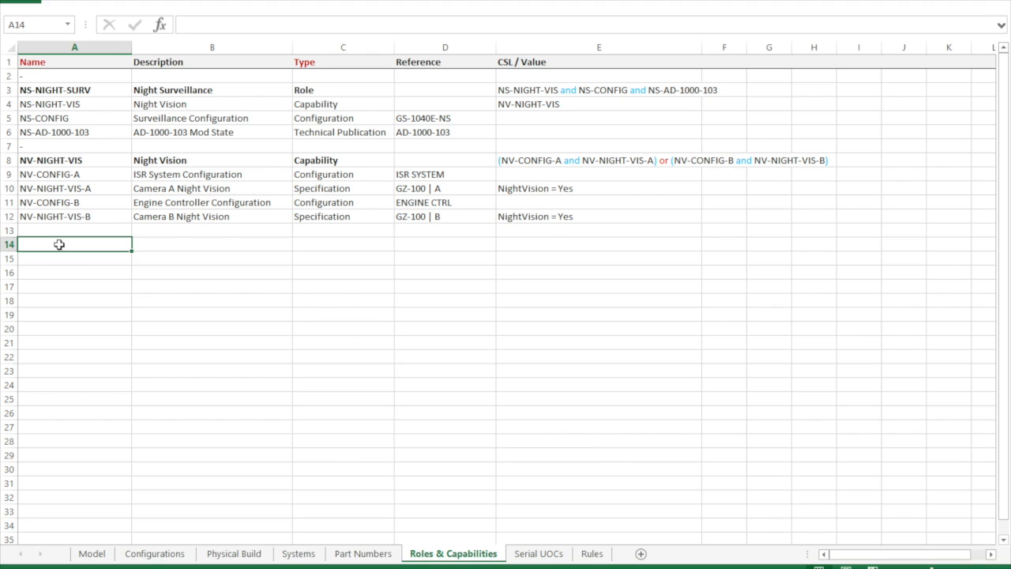
- Examine the Night Surveillance role's component types and CSL expression, and trace its Night Vision entry to the NV-NIGHT-VIS capability
left_click(314, 92)
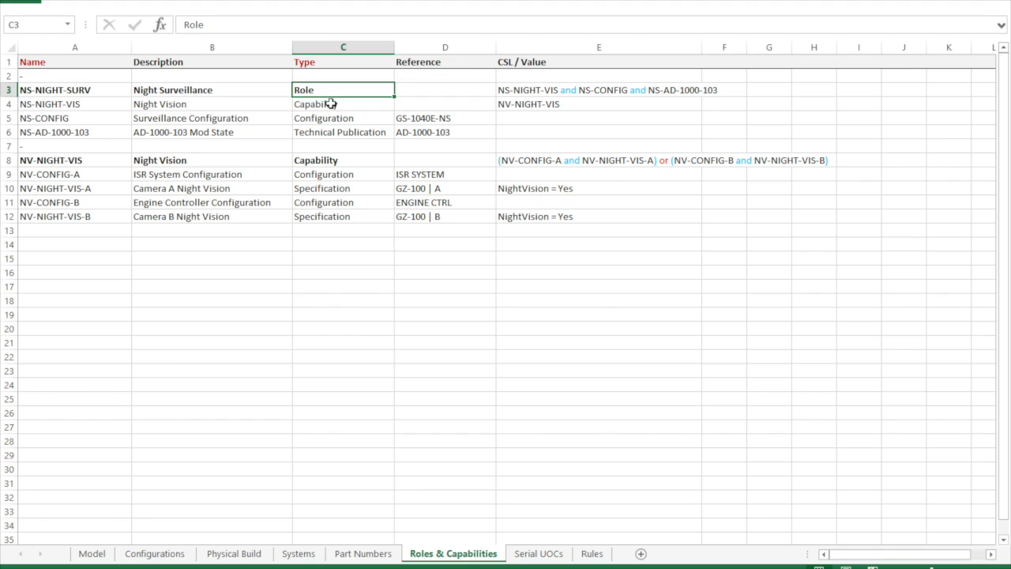
left_click(329, 103)
left_click(325, 118)
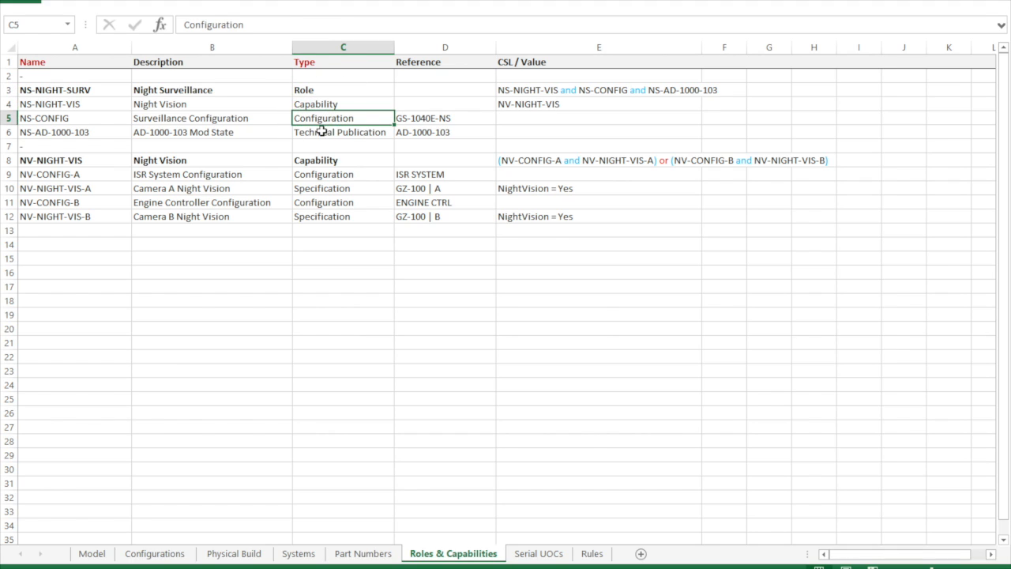
left_click(322, 132)
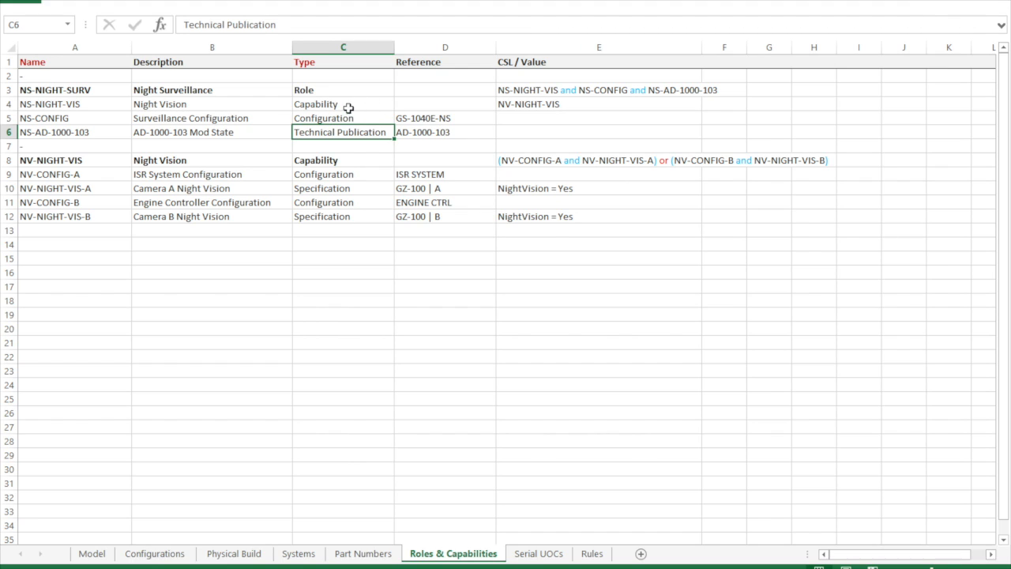
left_click(584, 90)
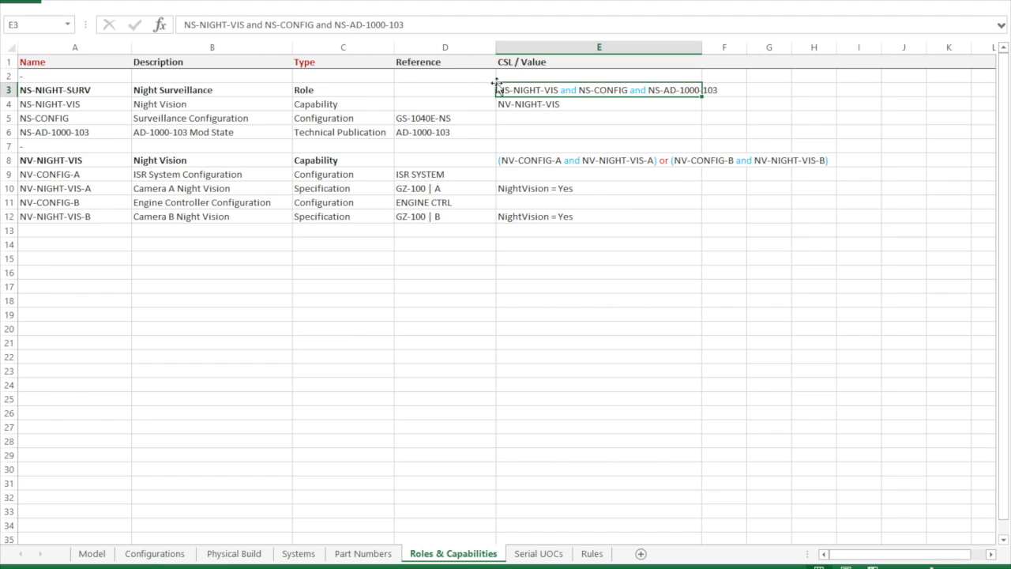
left_click(333, 106)
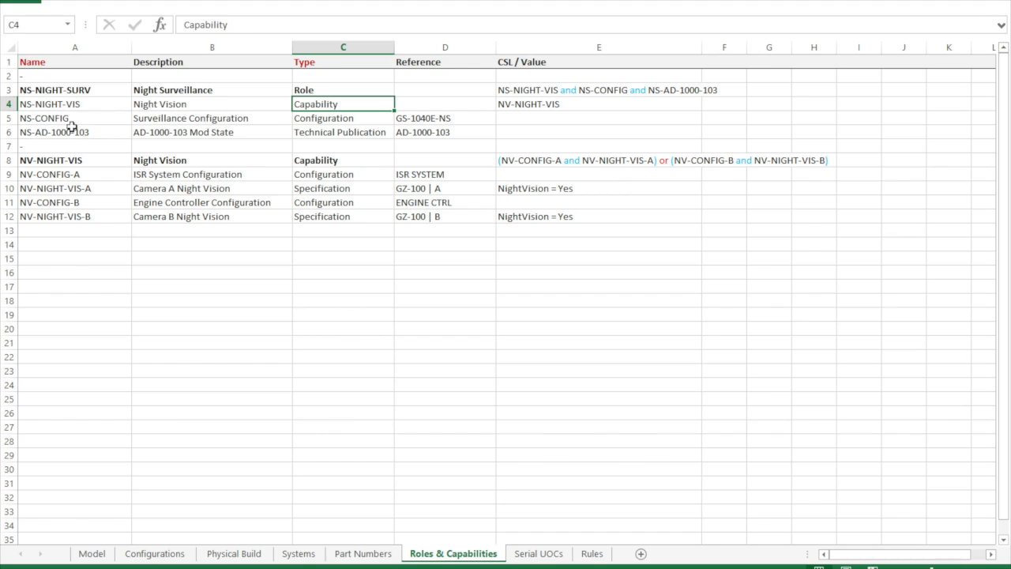
left_click(4, 103)
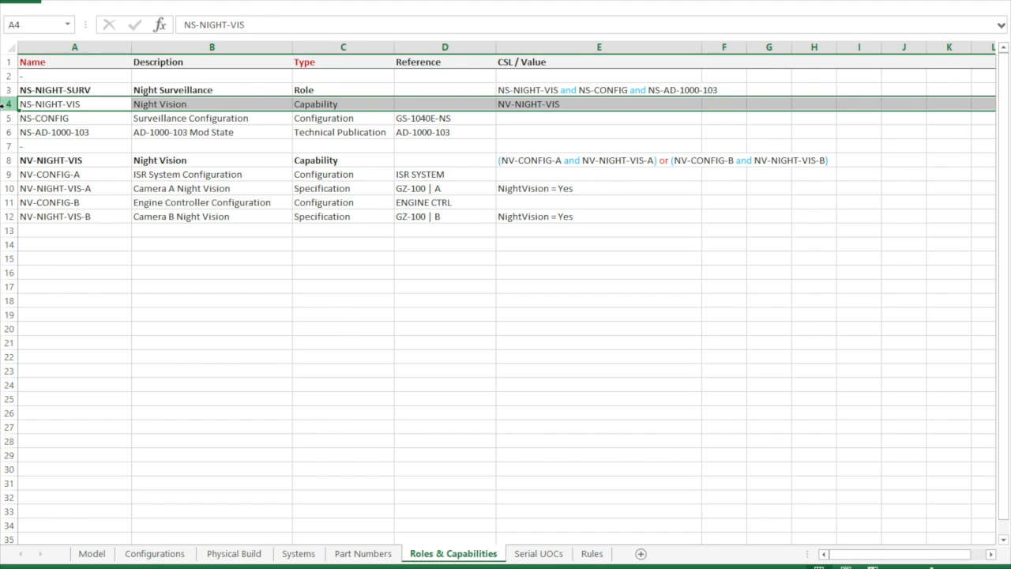
left_click(537, 105)
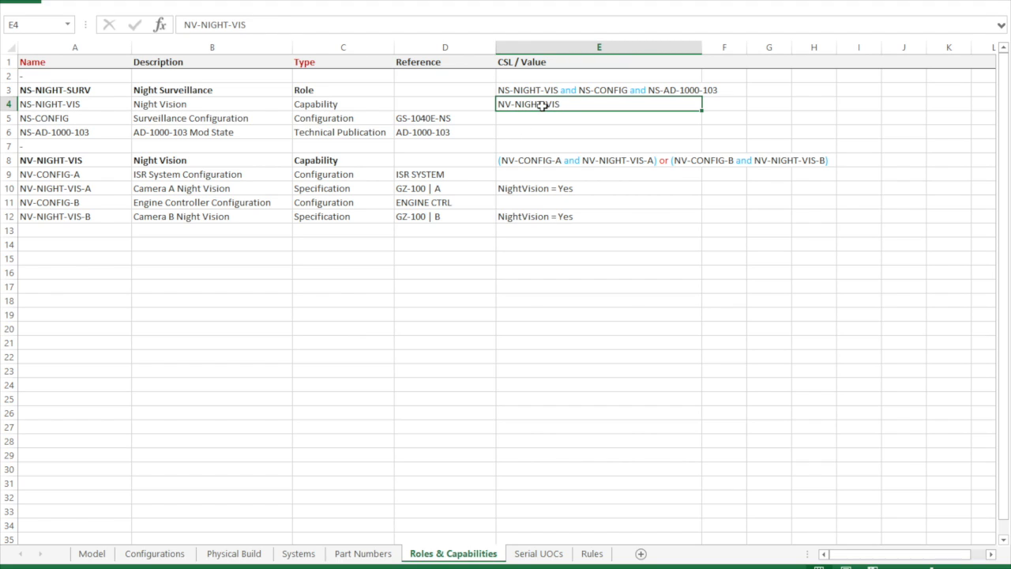
left_click(89, 162)
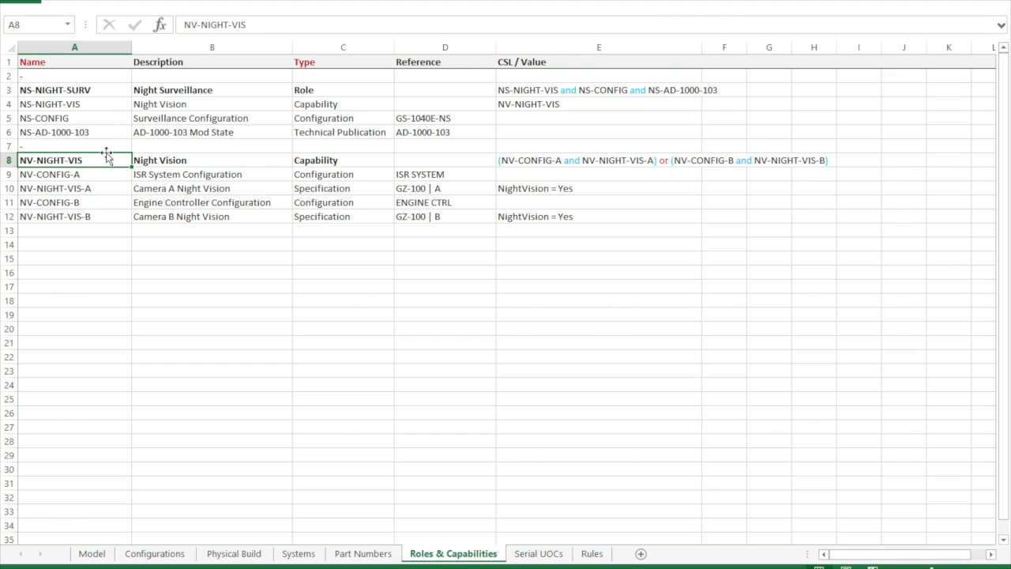
- Review the capability, configuration and technical publication entries of the Night Surveillance role with their references and combined CSL expression
left_click(319, 103)
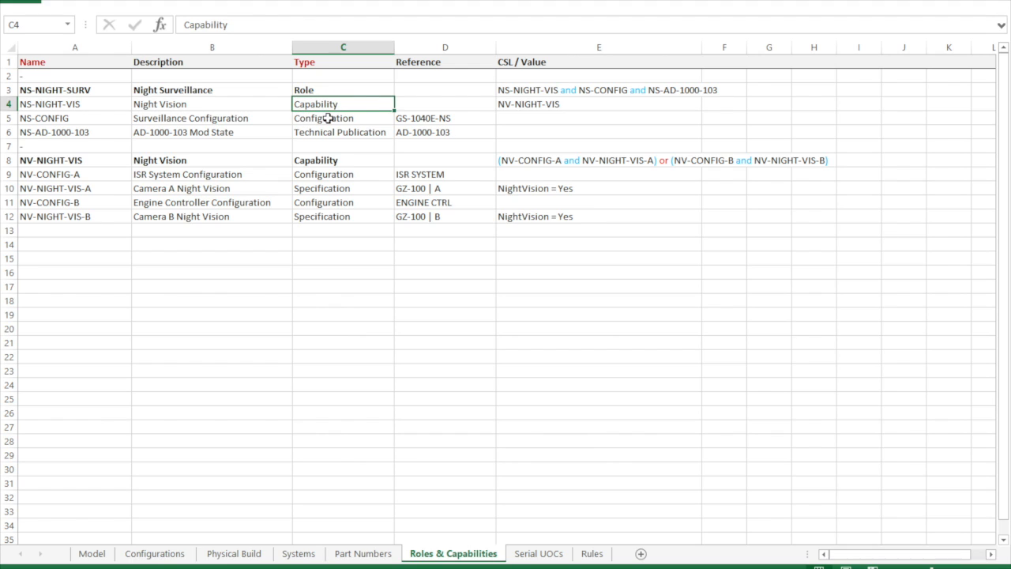
left_click(328, 118)
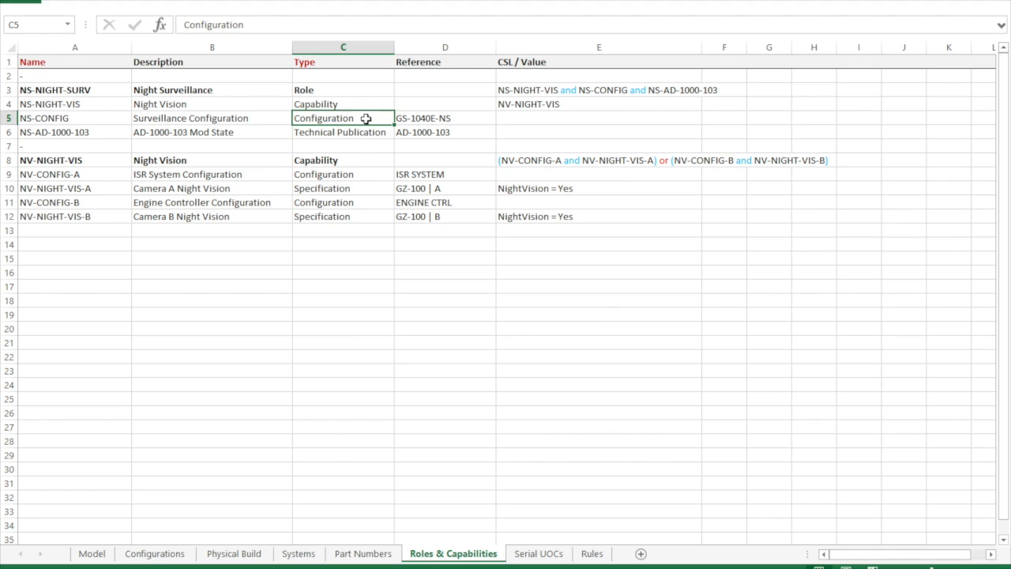
left_click(422, 118)
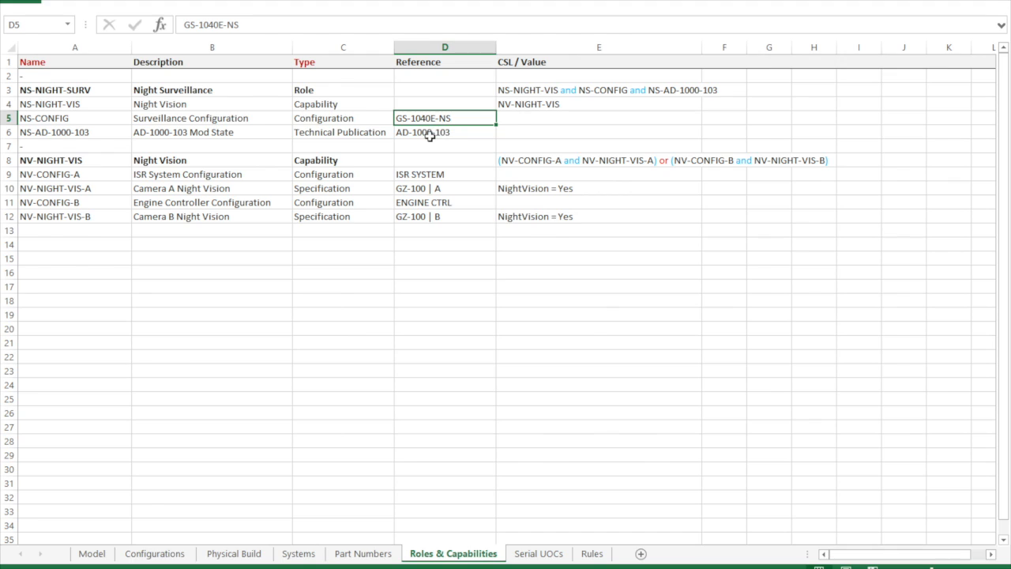
left_click(432, 132)
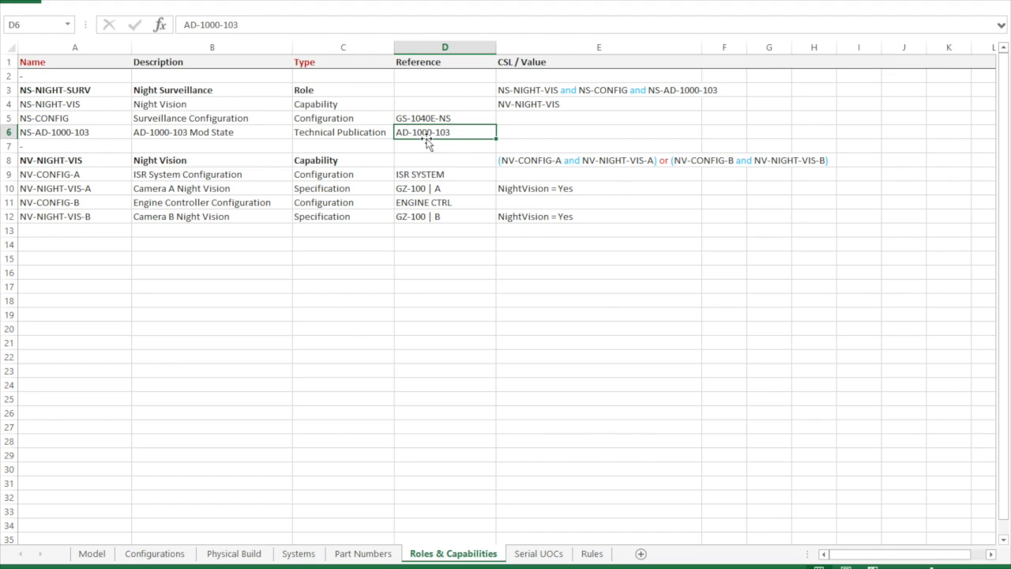
left_click(360, 105)
left_click(356, 118)
left_click(353, 133)
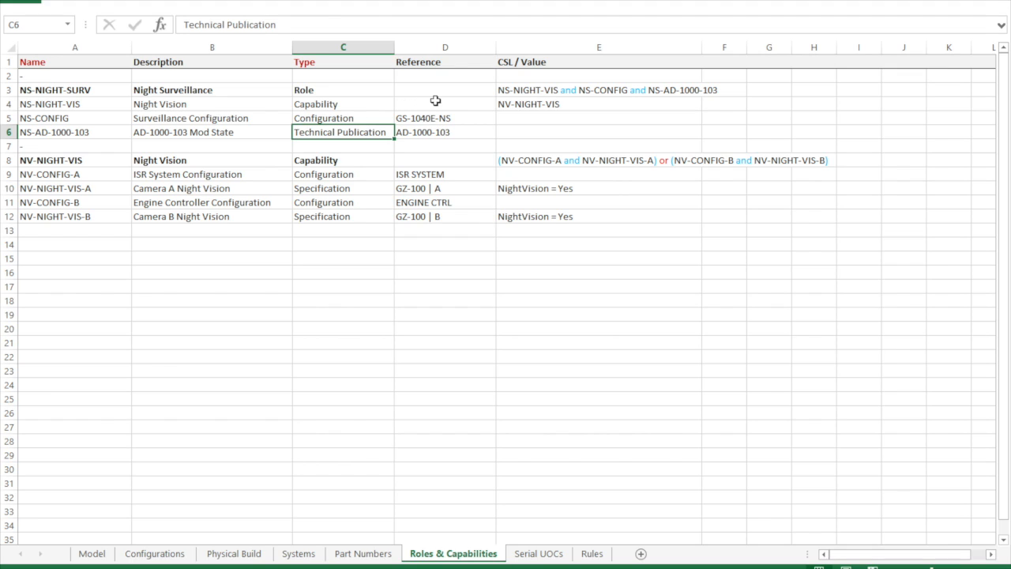
left_click(522, 92)
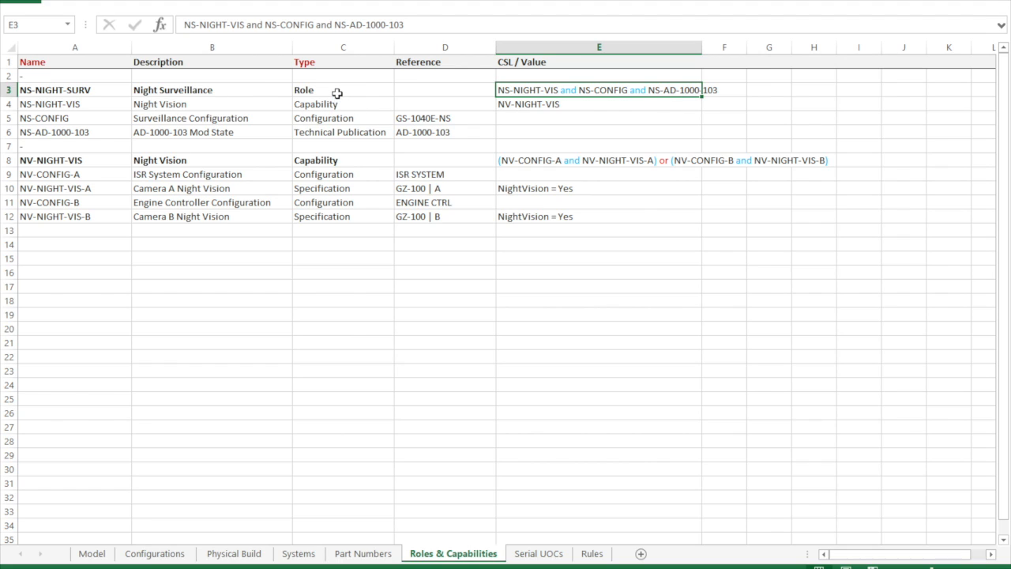
left_click(261, 92)
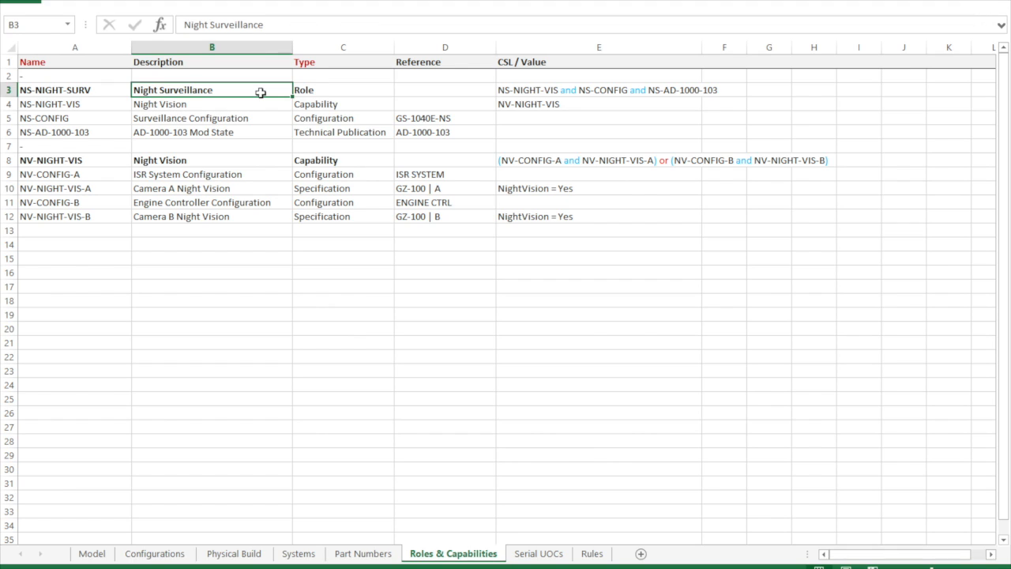
left_click(350, 105)
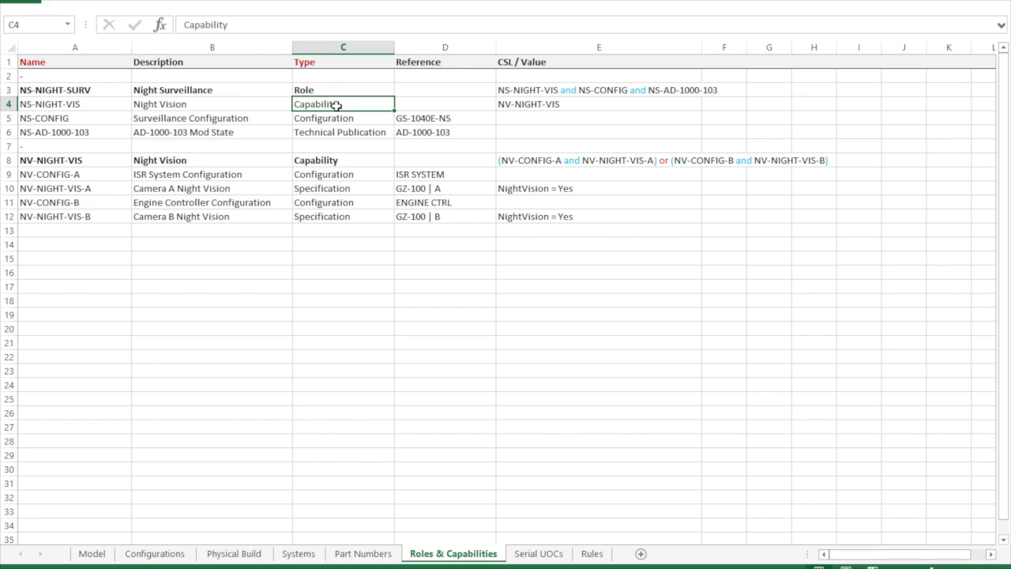
- Examine the NV-NIGHT-VIS capability's CSL expression and the types, references and values of its Camera A and Camera B alternatives
left_click(89, 164)
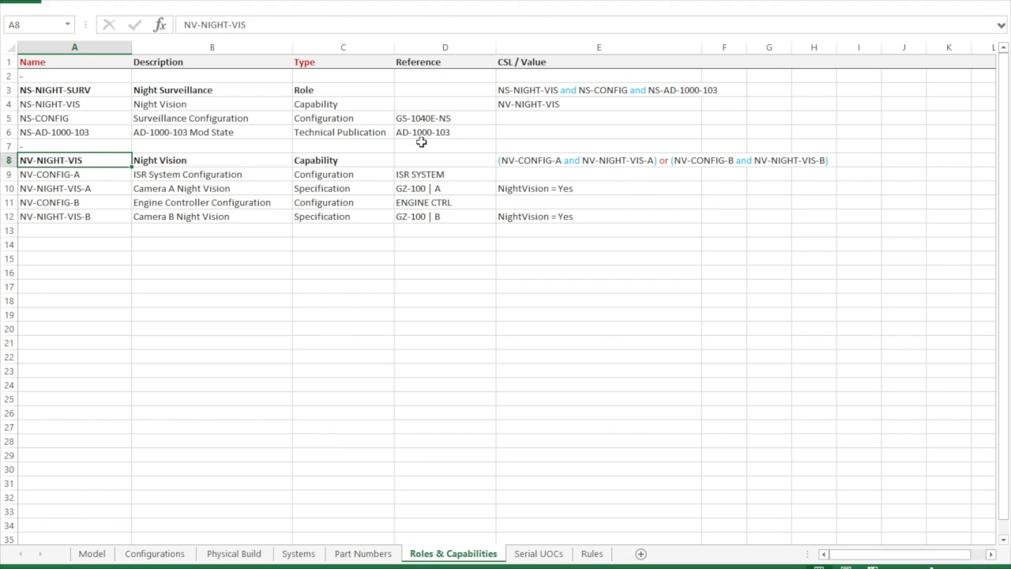
left_click(569, 160)
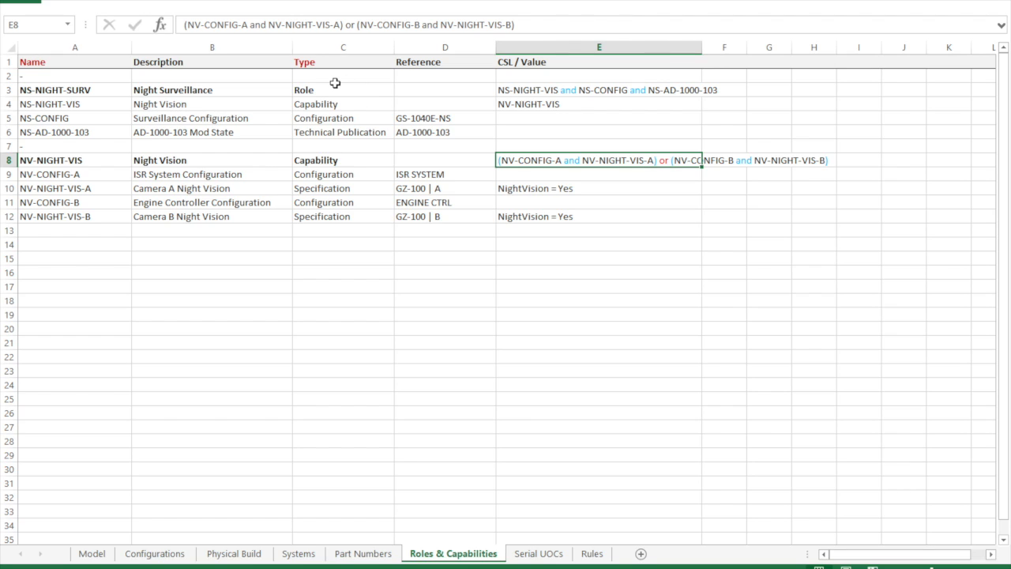
left_click(345, 177)
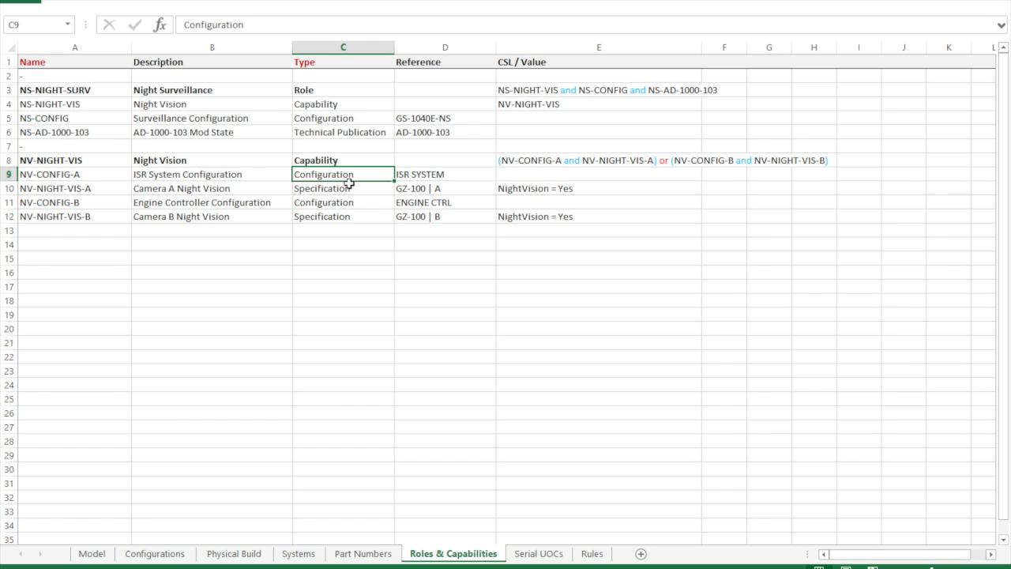
key("ctrl")
left_click(422, 174)
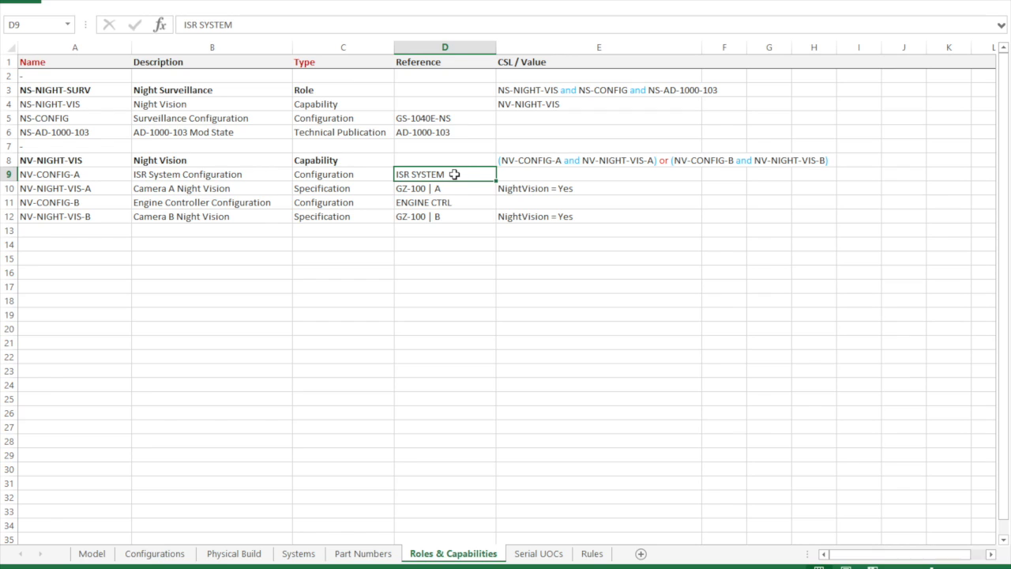
left_click(432, 193)
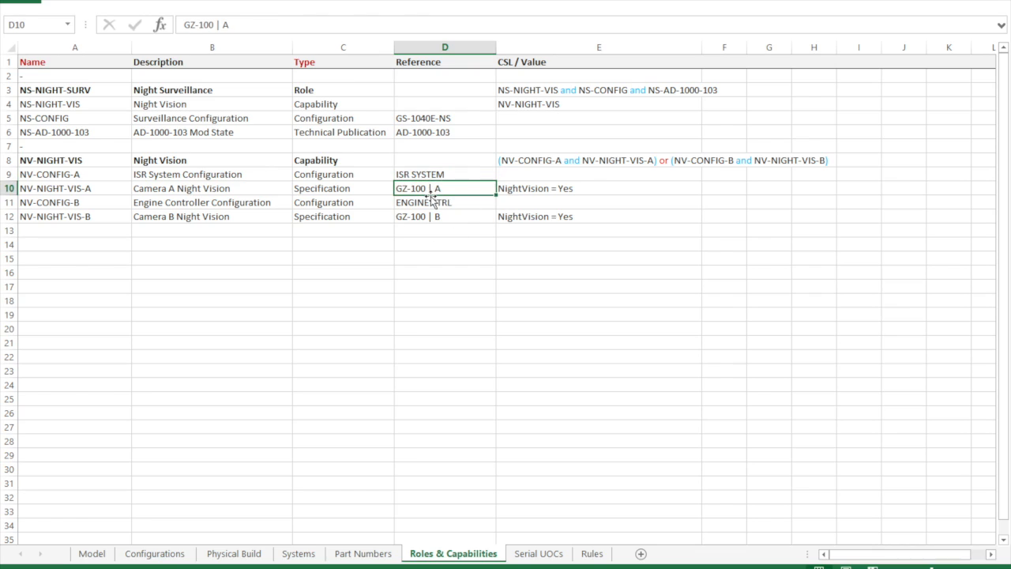
left_click(367, 194)
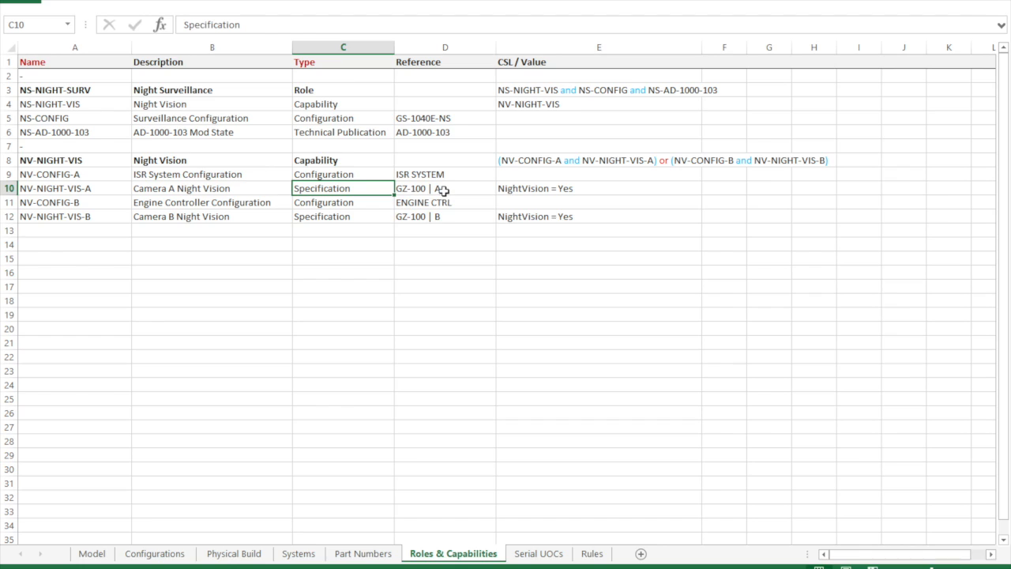
left_click(532, 191)
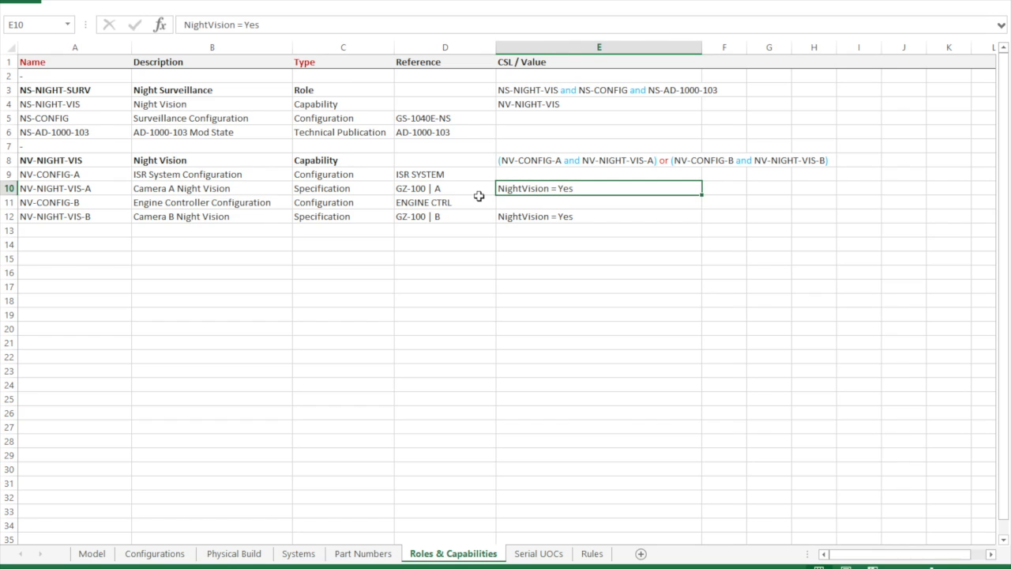
left_click(342, 204)
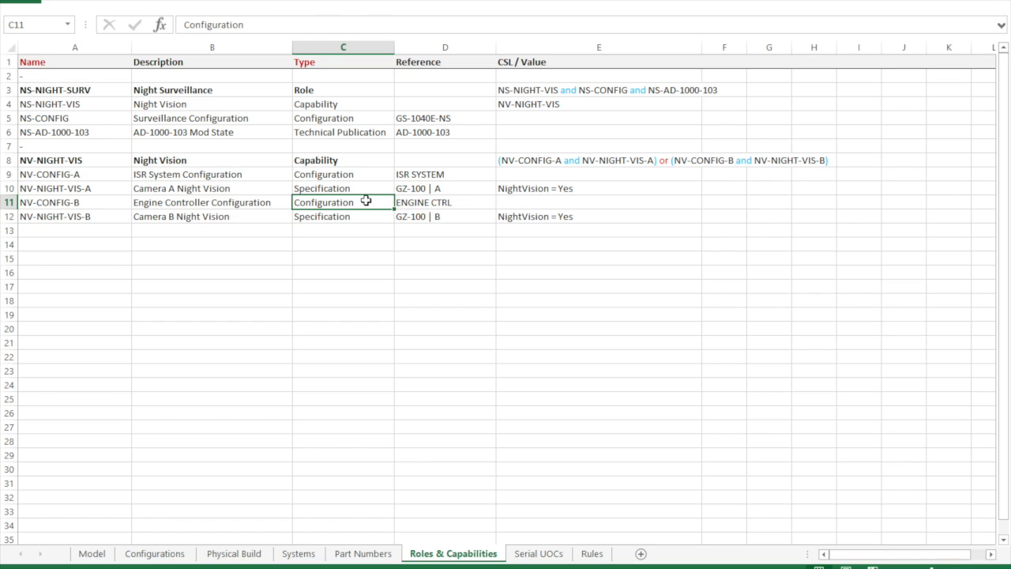
left_click(427, 203)
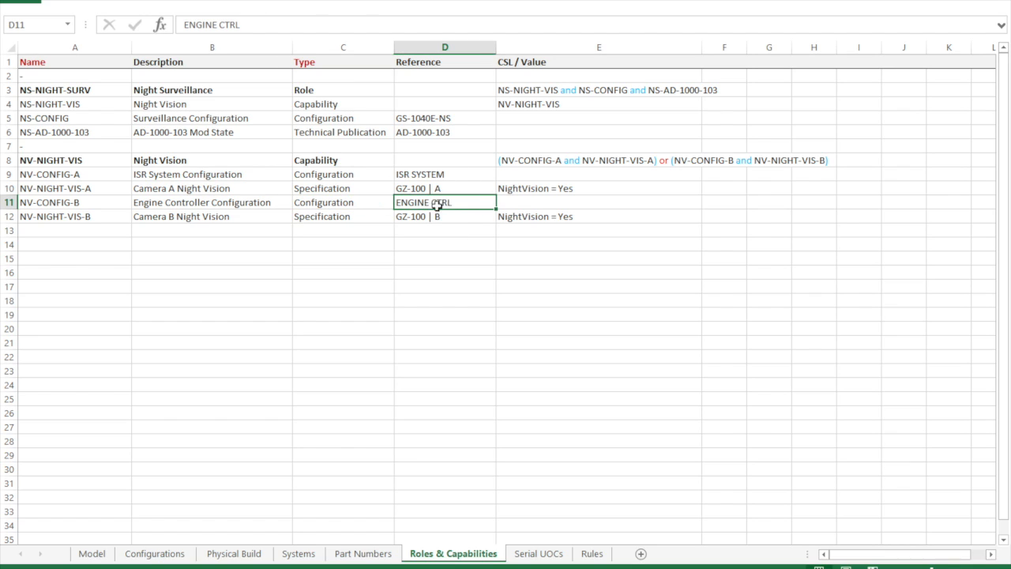
left_click(311, 217)
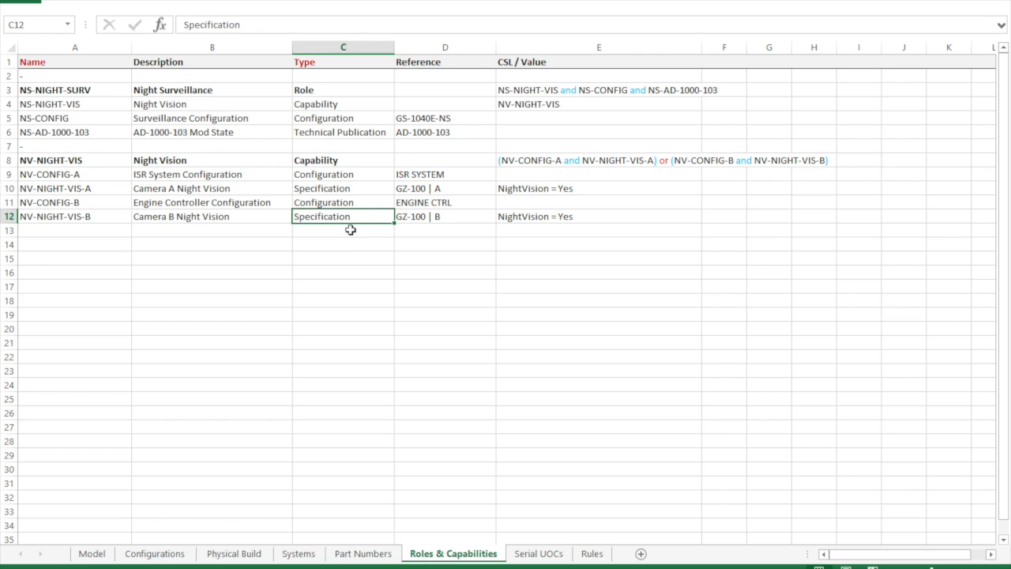
left_click(549, 161)
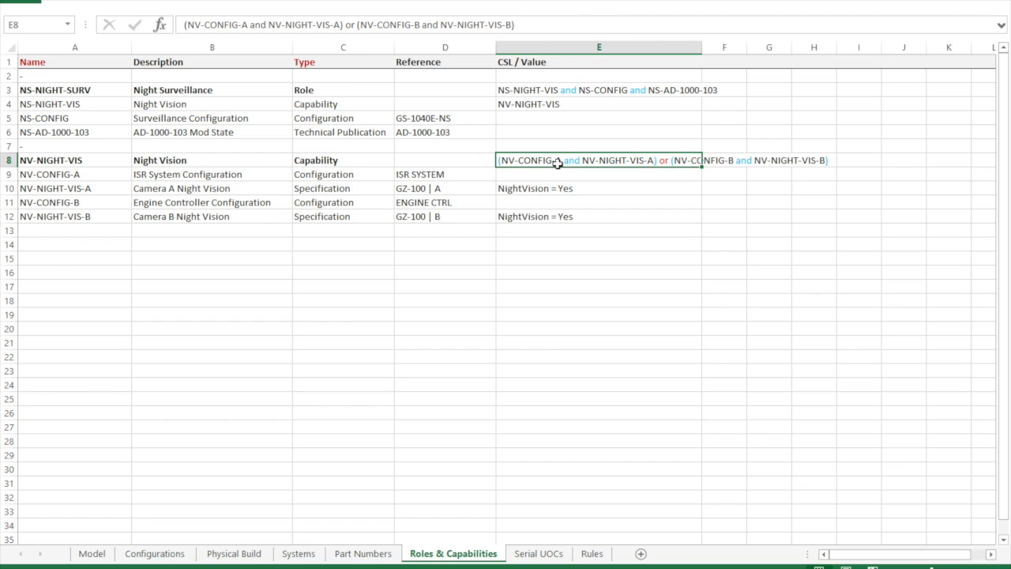
- Recheck the Night Vision capability entry against the Night Surveillance role's CSL expression
left_click(347, 104)
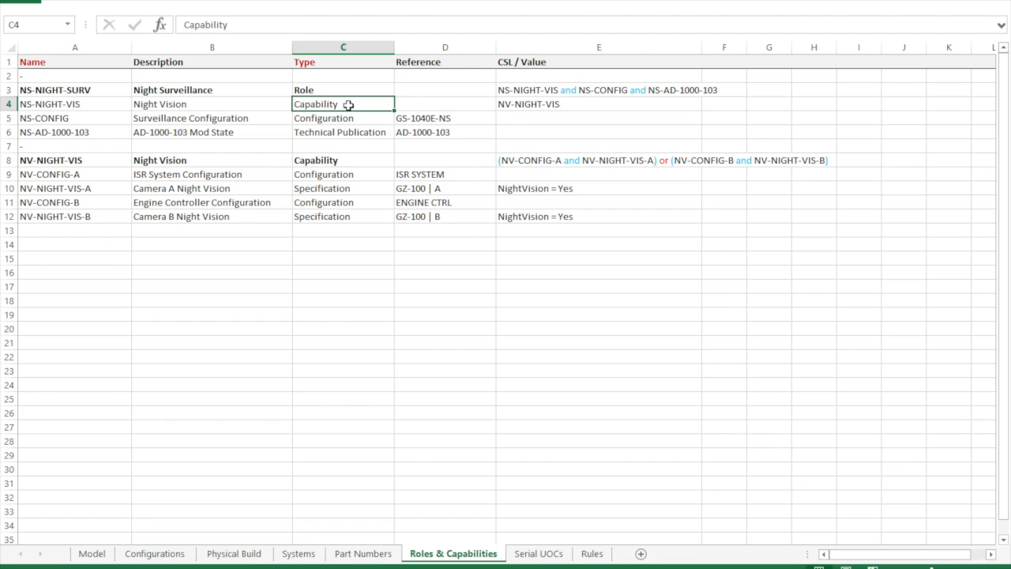
left_click(576, 91)
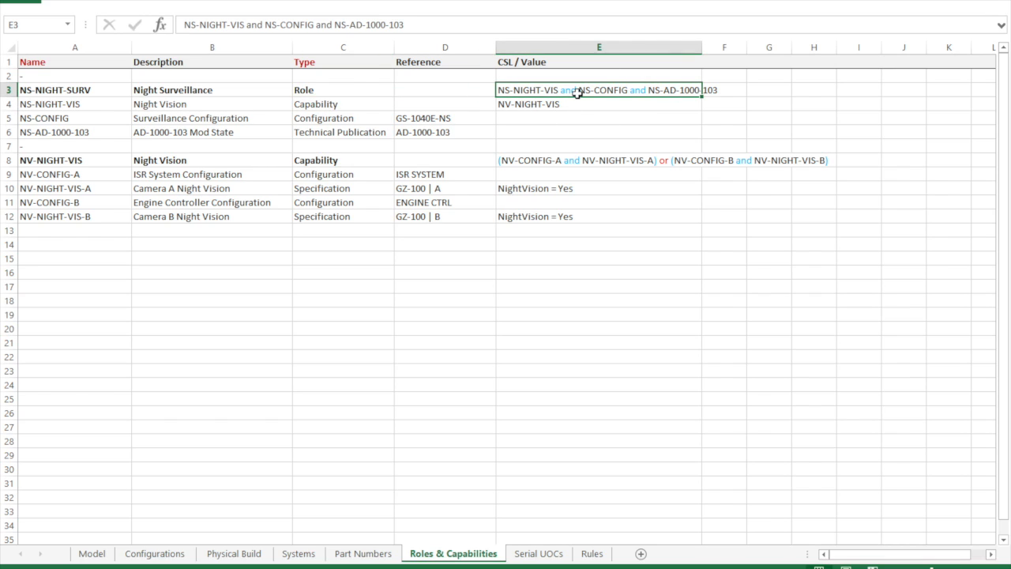
left_click(368, 95)
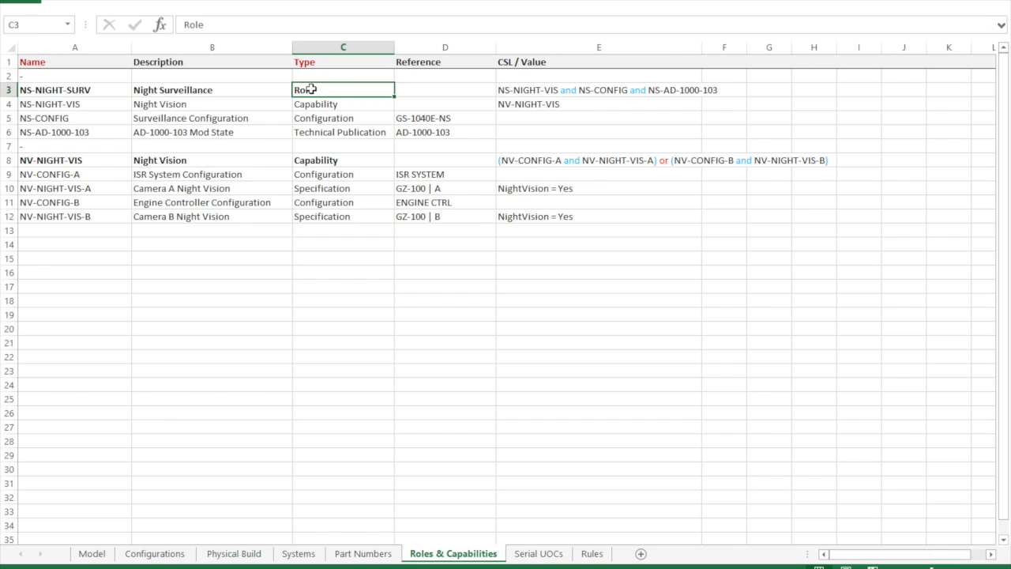
left_click(87, 248)
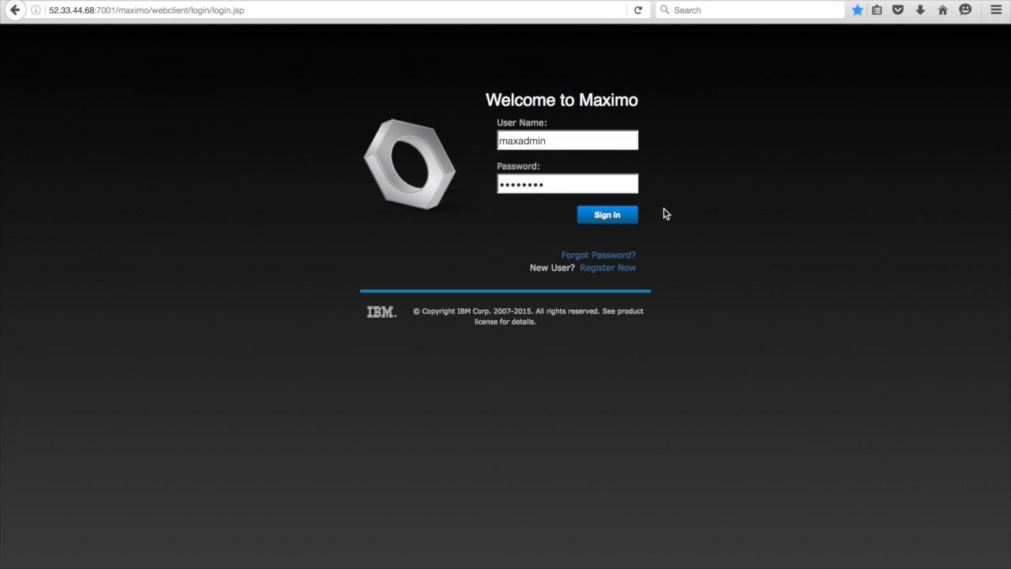
- Switch to Maximo, sign in, and open the GS-1040 model record in the Models application
left_click(616, 218)
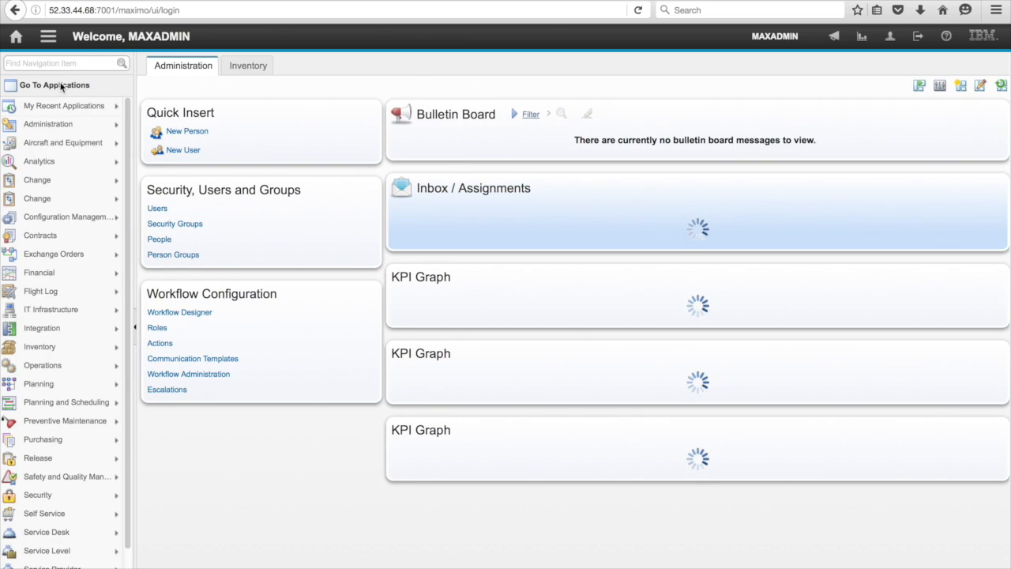
mouse_move(58, 105)
left_click(152, 105)
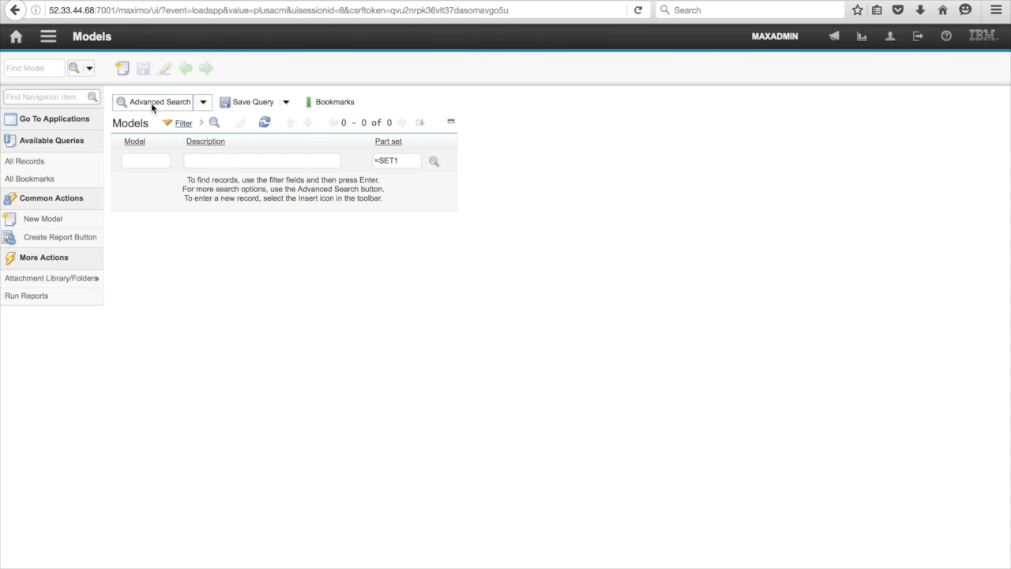
left_click(155, 144)
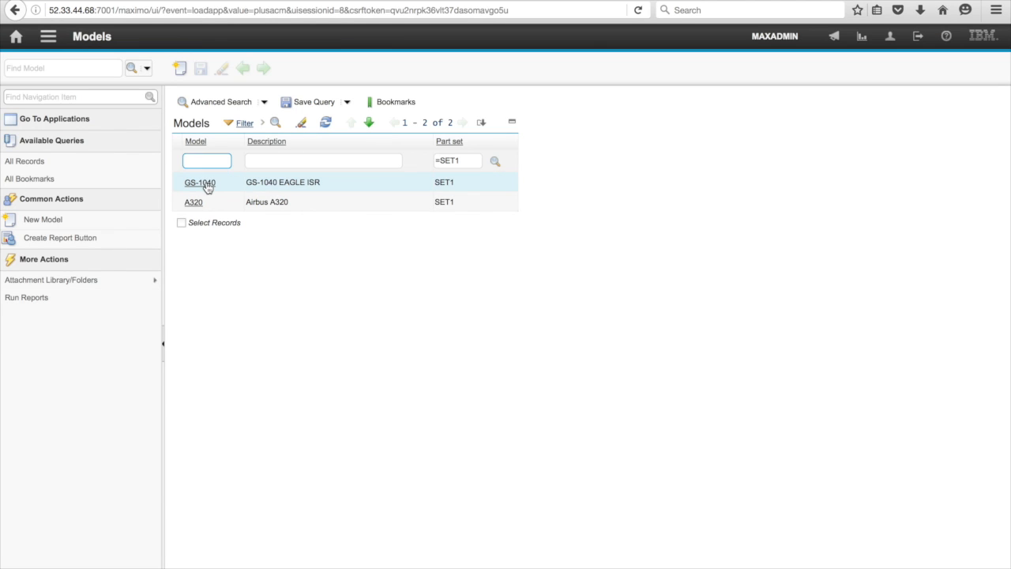
left_click(208, 185)
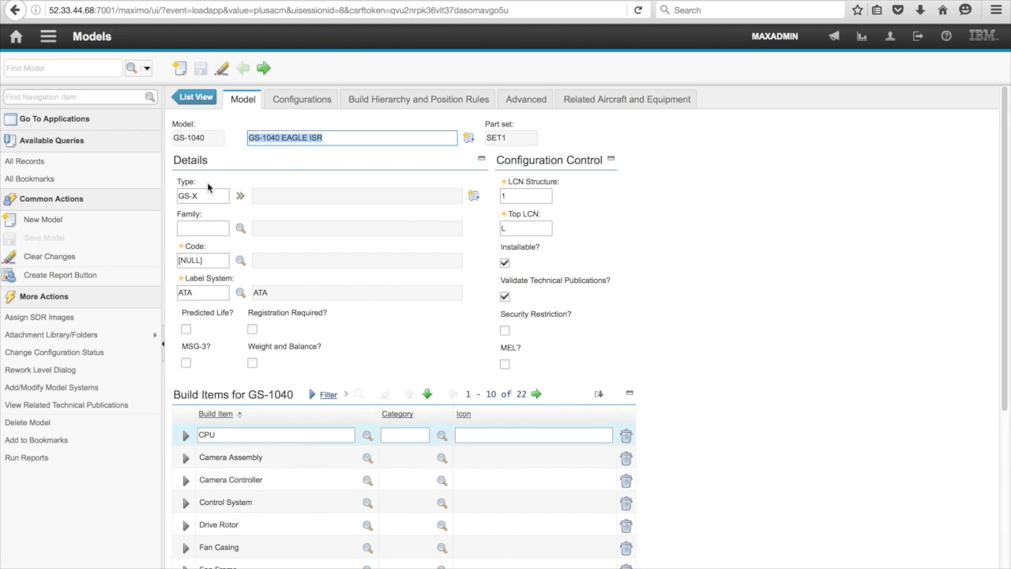
- Open the GS-1040 configurations and review the variants under GS-1040 and GS-1040E, including the Surveillance Configuration
left_click(294, 102)
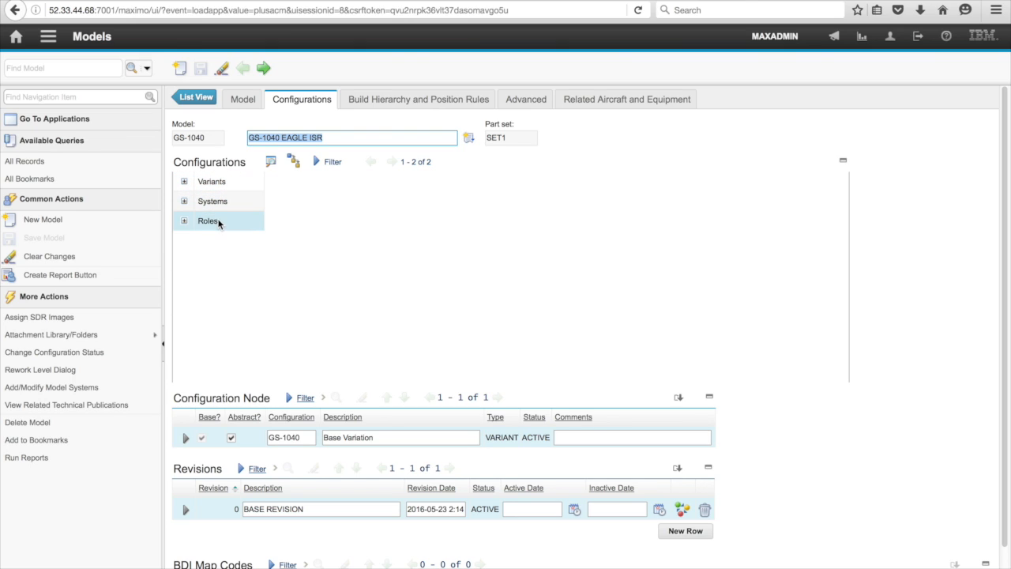
left_click(184, 181)
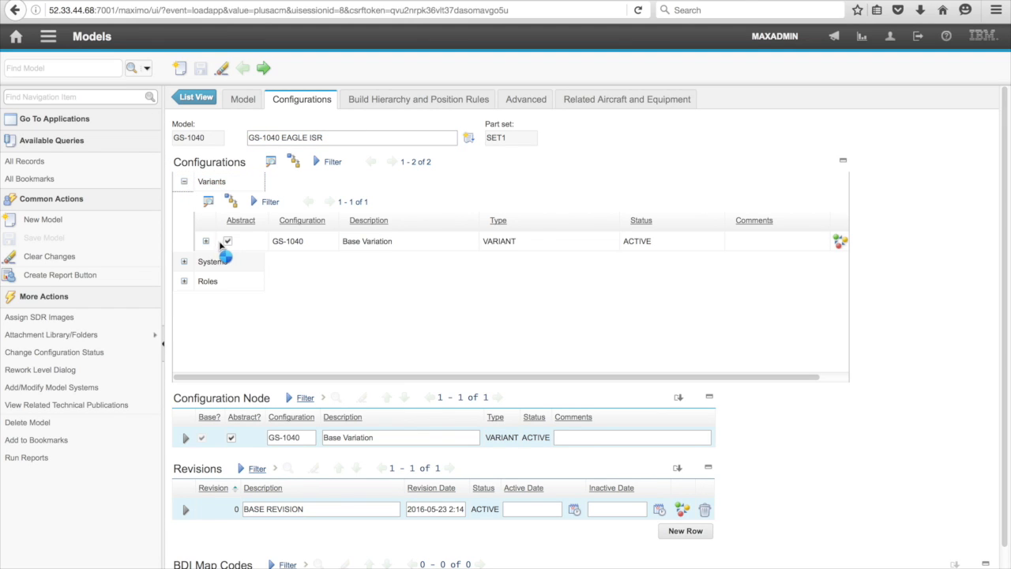
left_click(206, 243)
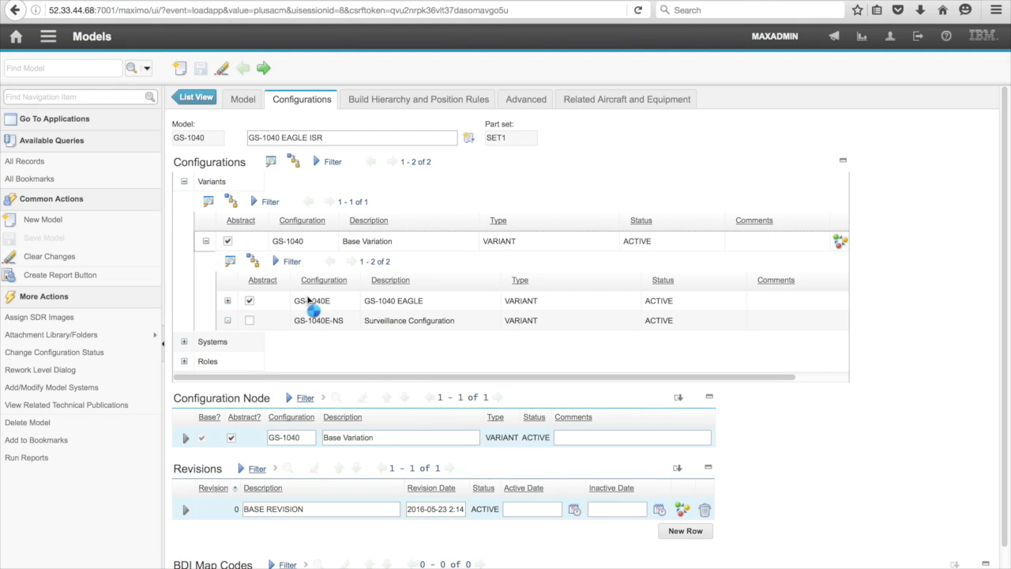
left_click(312, 301)
left_click(228, 301)
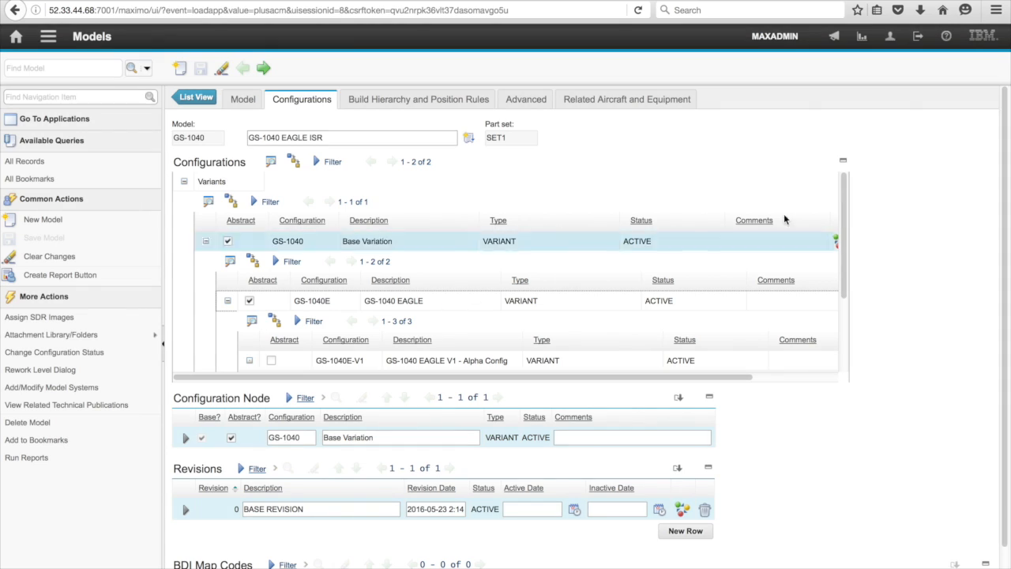
scroll(533, 311, "down", 3)
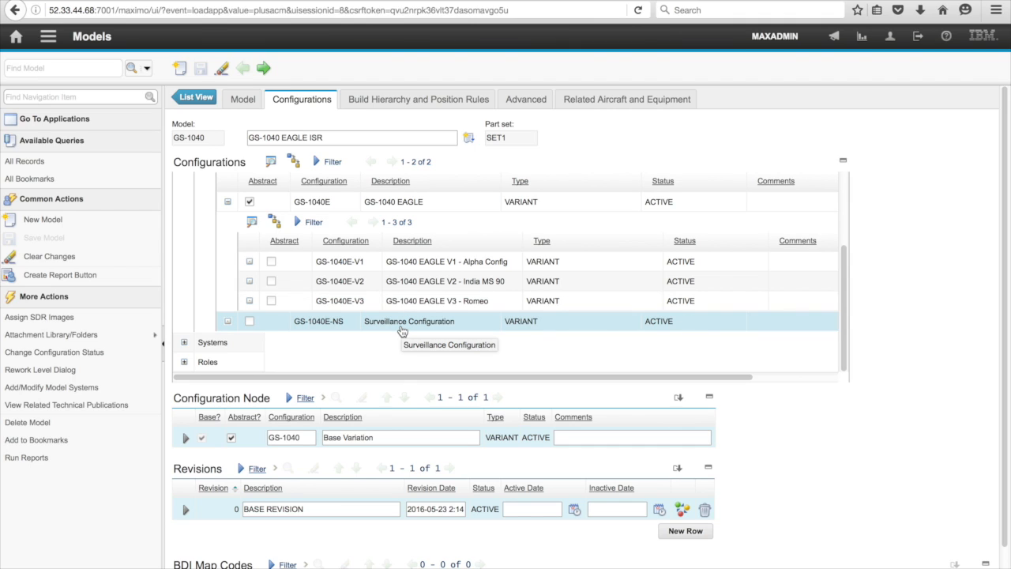
scroll(399, 314, "up", 3)
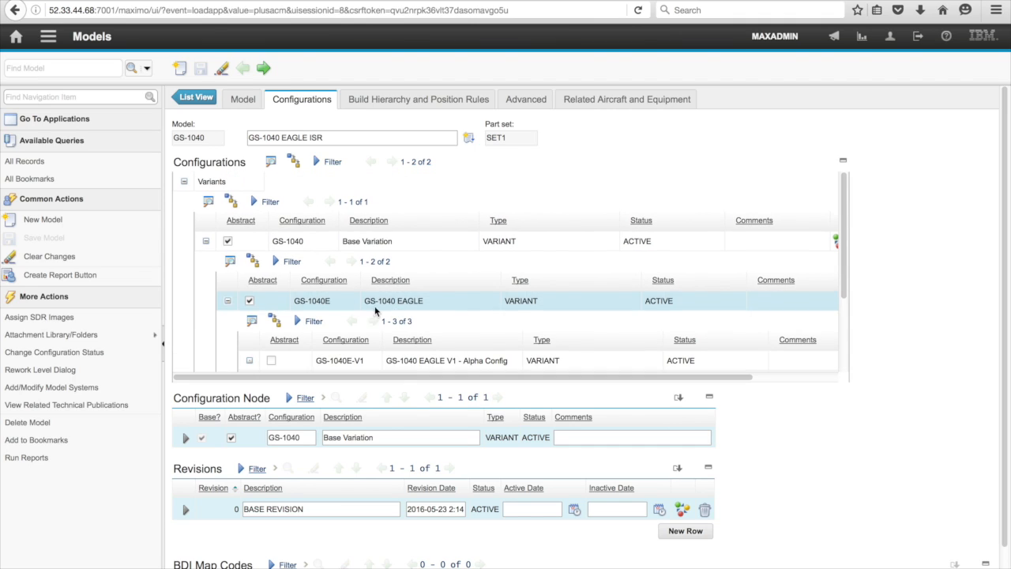
- Collapse the variants and review the model's Systems and Roles configurations
left_click(183, 183)
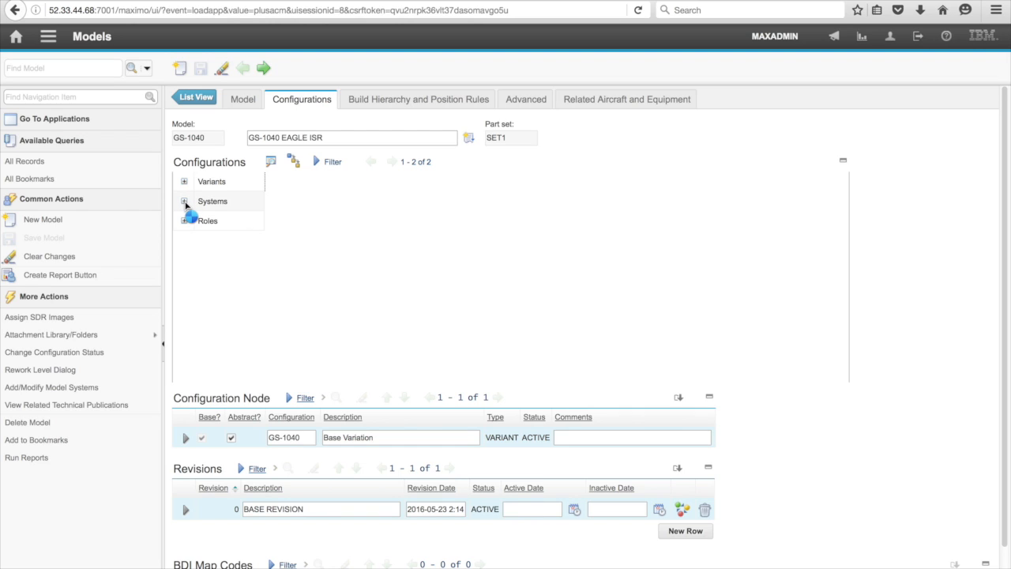
left_click(184, 202)
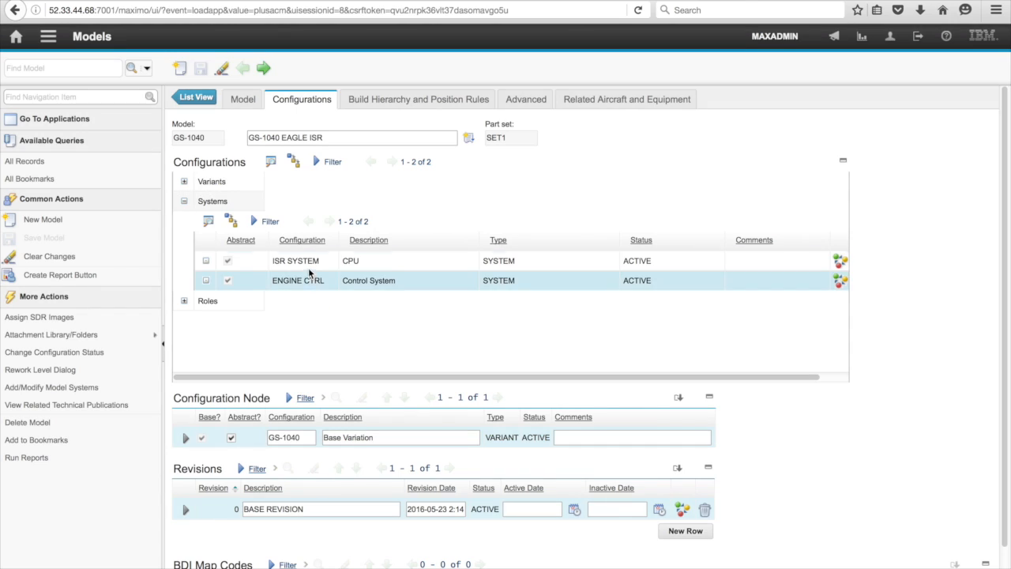
left_click(184, 301)
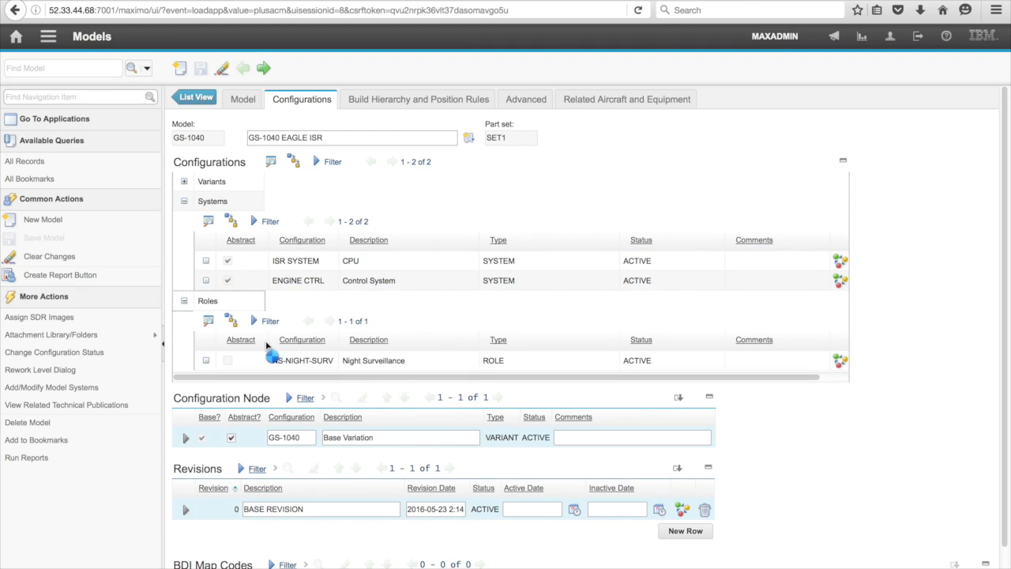
- Examine the top level of the model's build hierarchy, and view it from the ENGINE CTRL perspective expanded through item 30-101
left_click(397, 101)
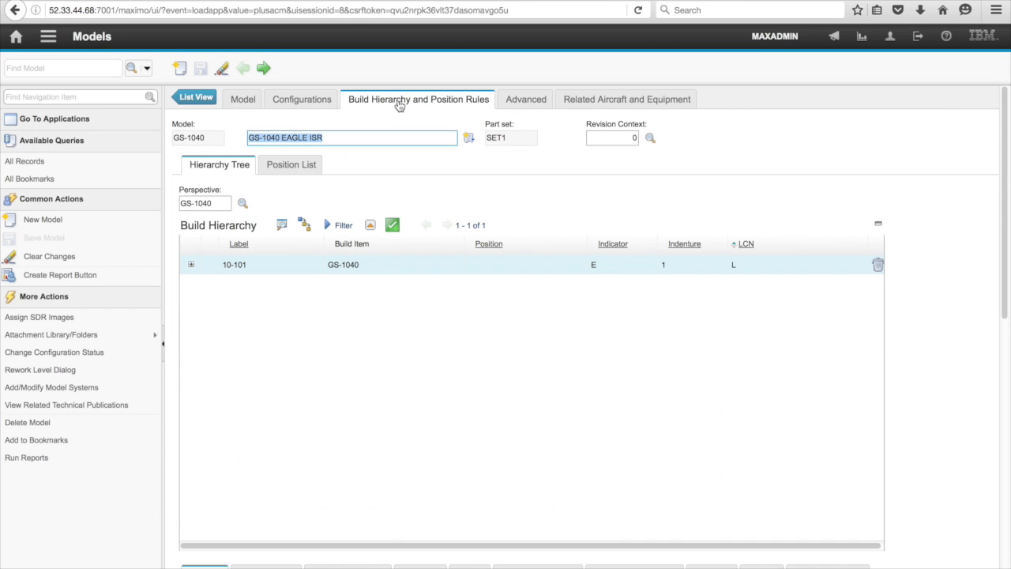
left_click(192, 266)
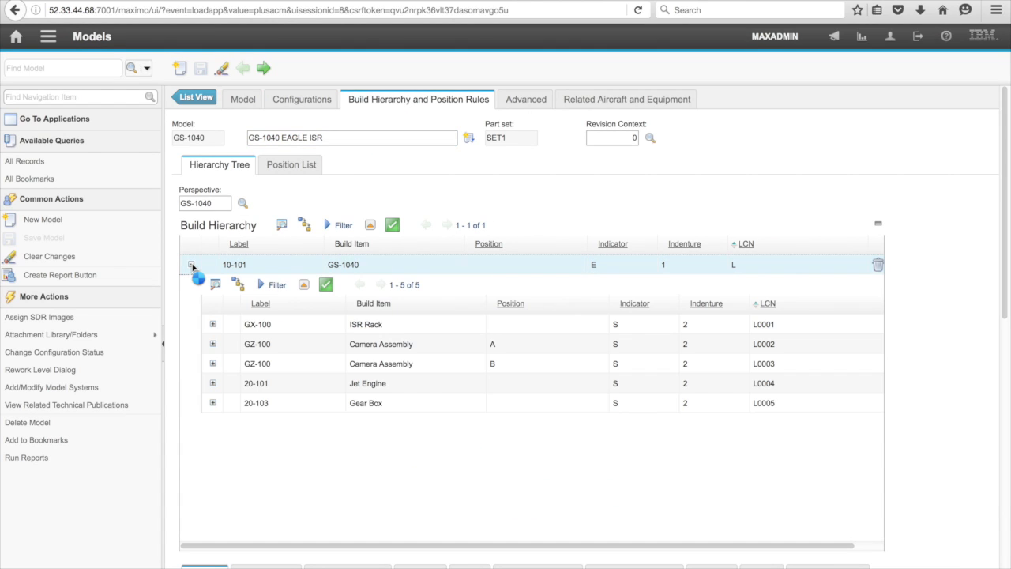
left_click(241, 205)
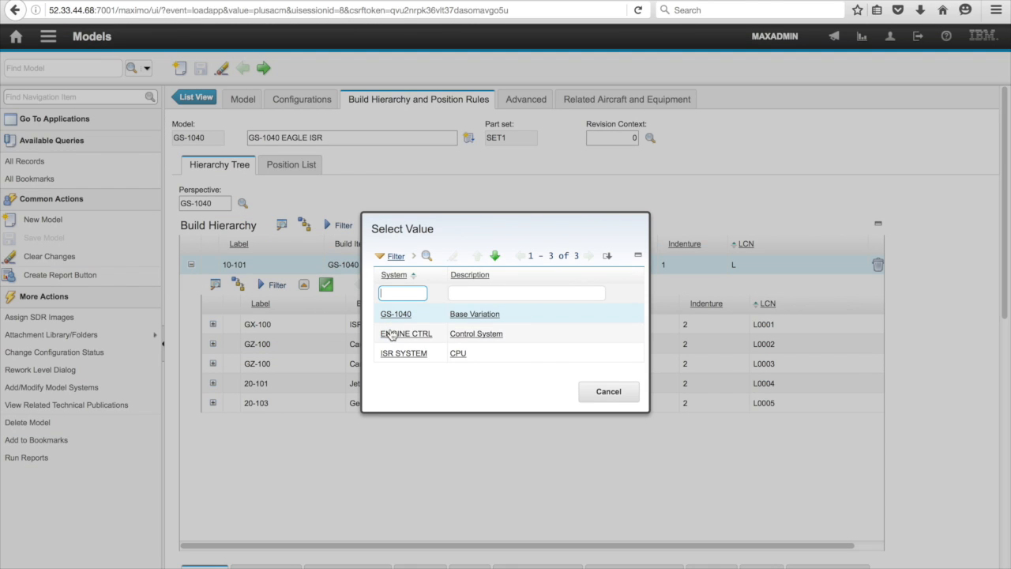
left_click(392, 335)
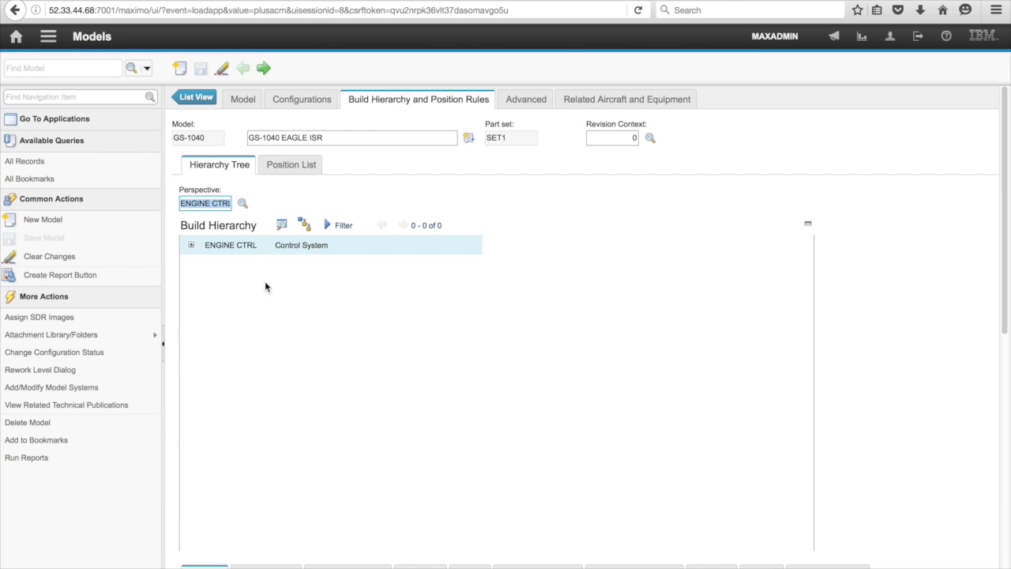
left_click(191, 247)
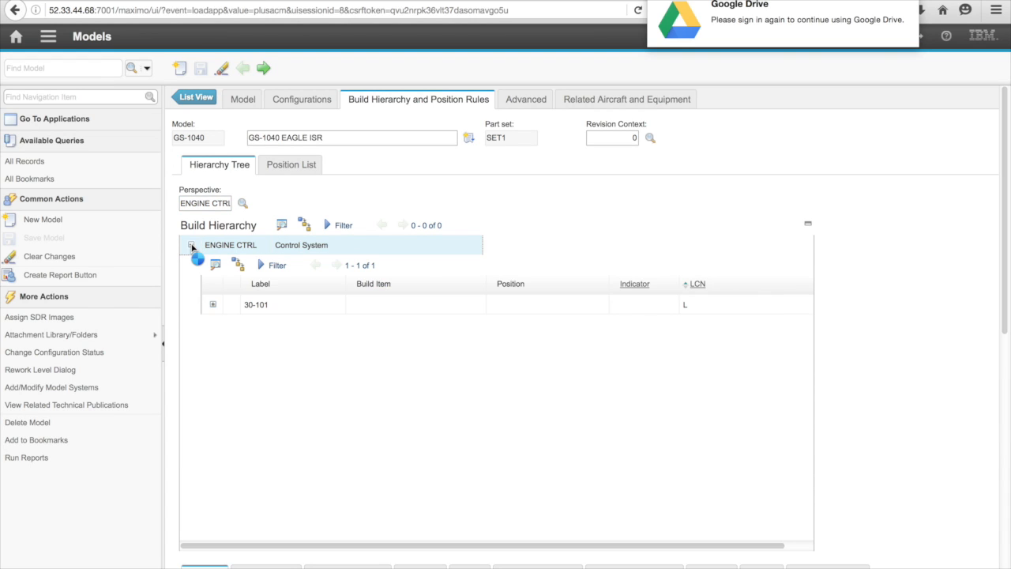
left_click(212, 307)
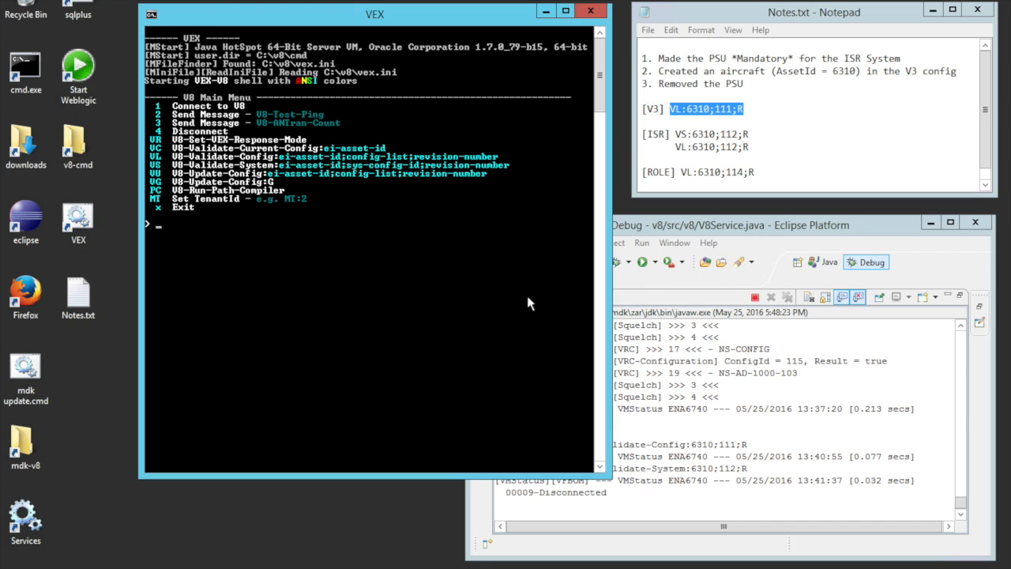
- Switch to the VEX console, connect to V8, and toggle the VEX response mode with the vr command
right_click(364, 241)
left_click(289, 249)
type("1")
key("Return")
type("vr")
key("Return")
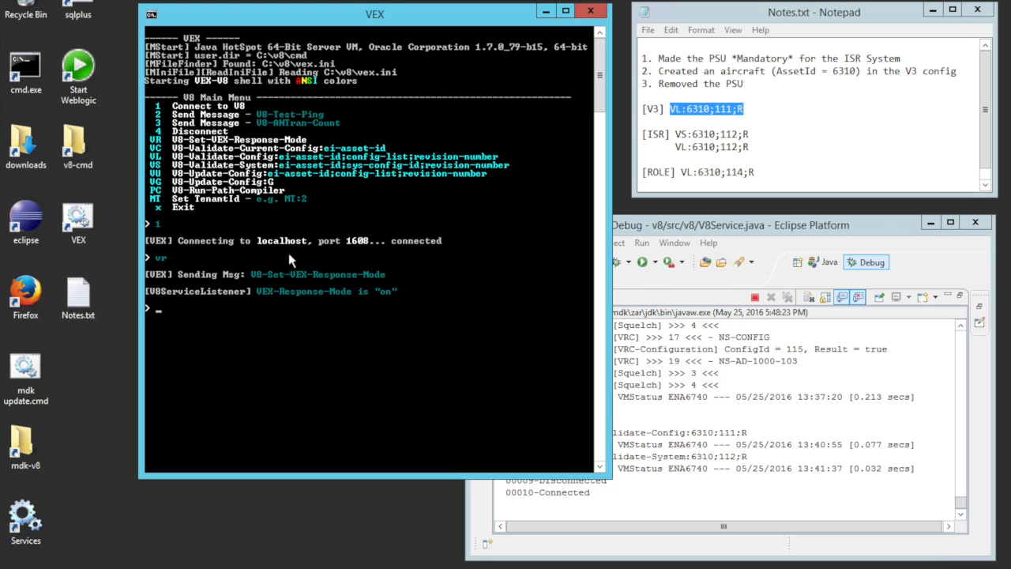
- Validate the aircraft against the V3 configuration by running the copied command VL:6310;111;R in VEX
right_click(324, 294)
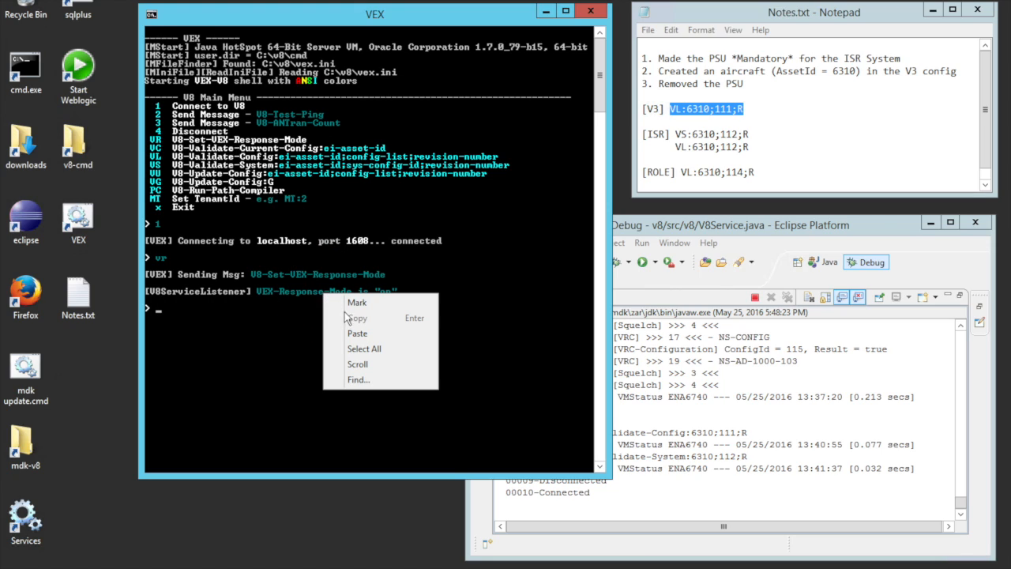
left_click(357, 334)
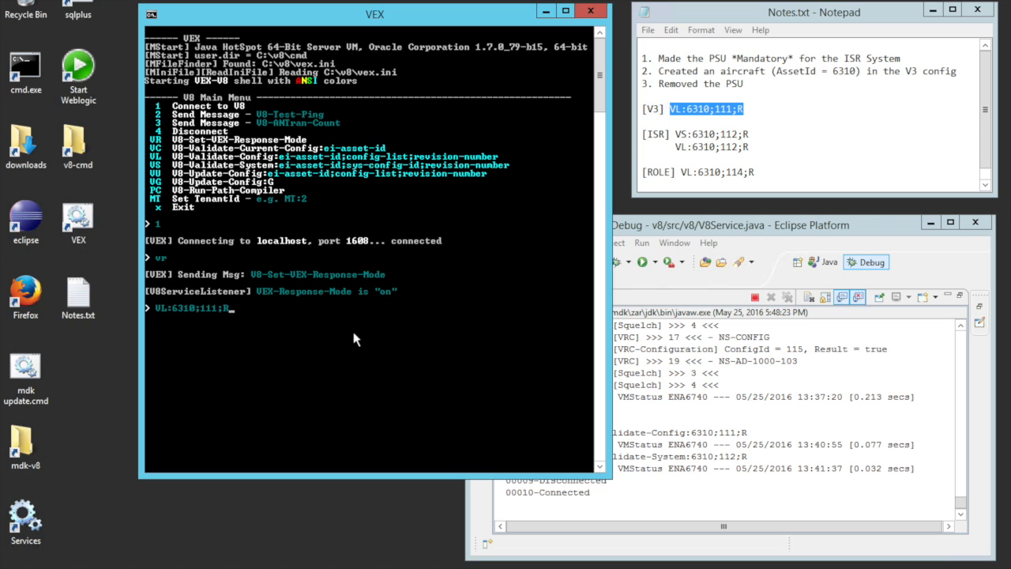
key("Return")
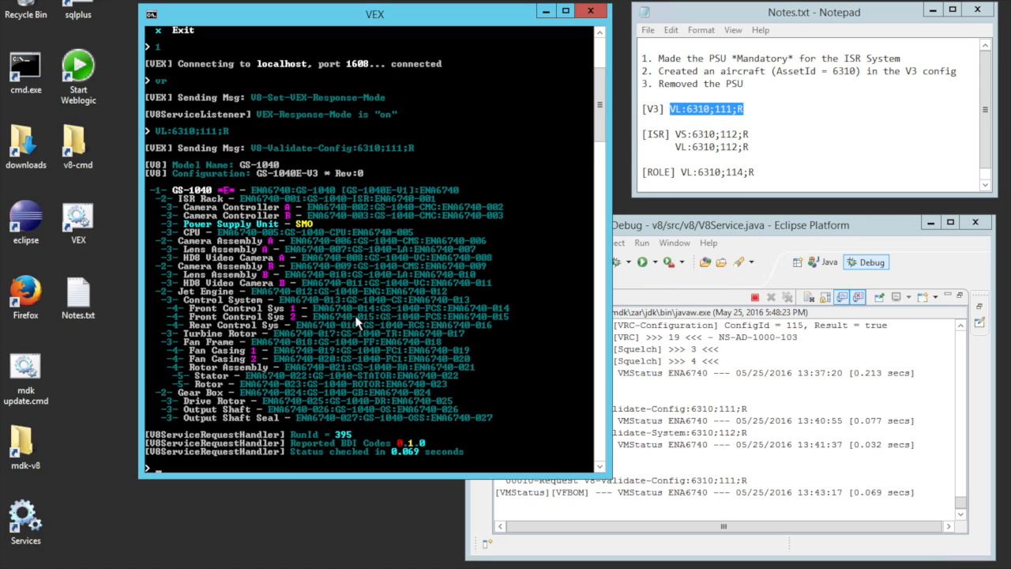
- Copy the ISR system validation command VS:6310;112;R from the notes and run it in VEX
left_click(812, 124)
left_click(675, 134)
left_click(740, 134, "shift")
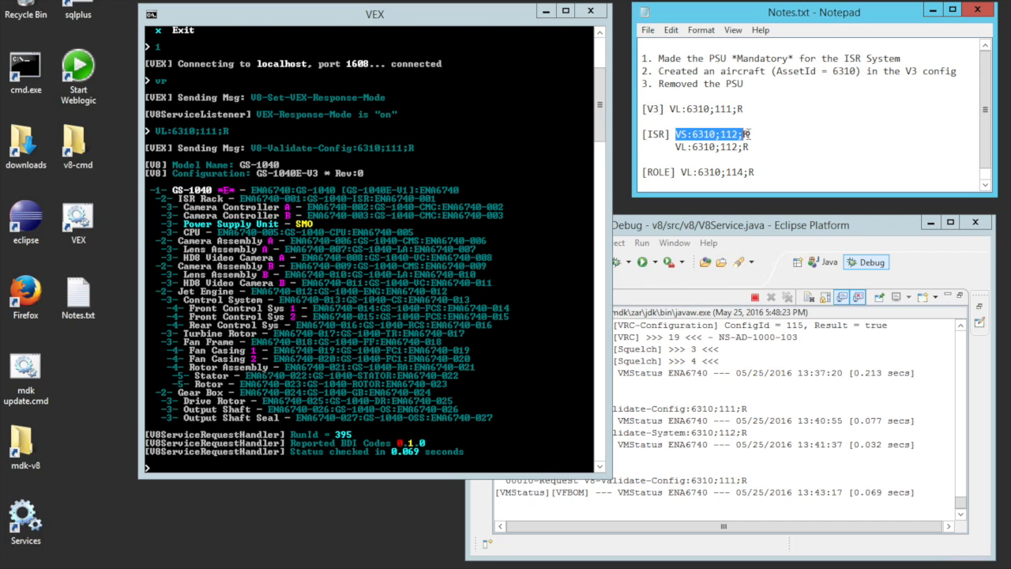
left_click_drag(744, 134, 751, 134)
key("ctrl+c")
left_click(371, 235)
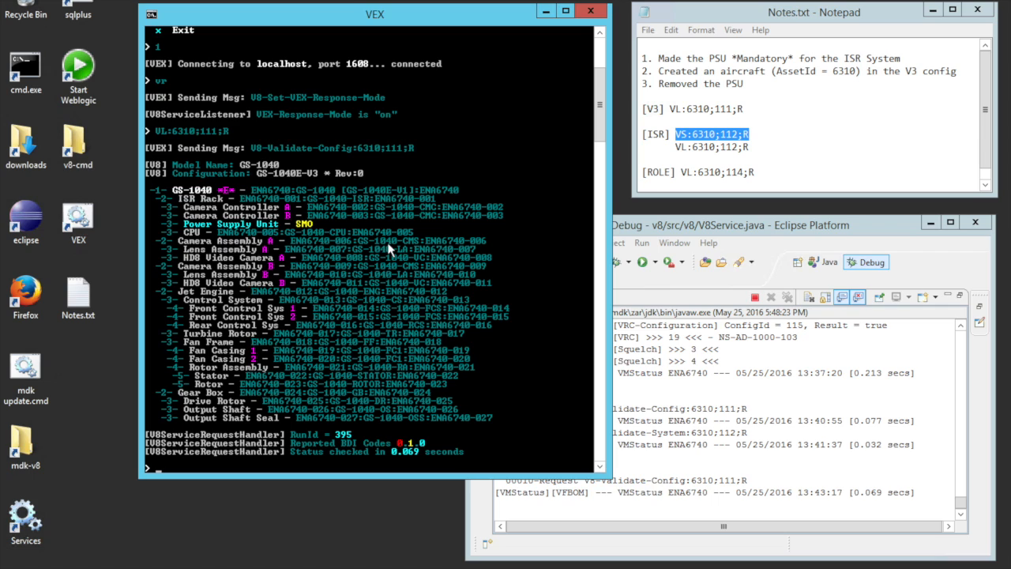
right_click(388, 244)
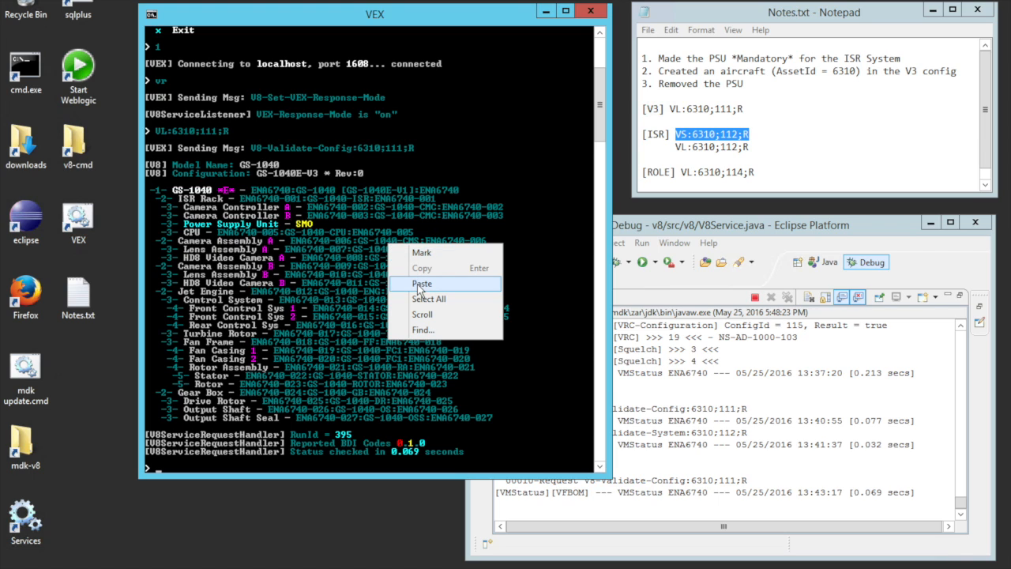
left_click(420, 284)
key("Return")
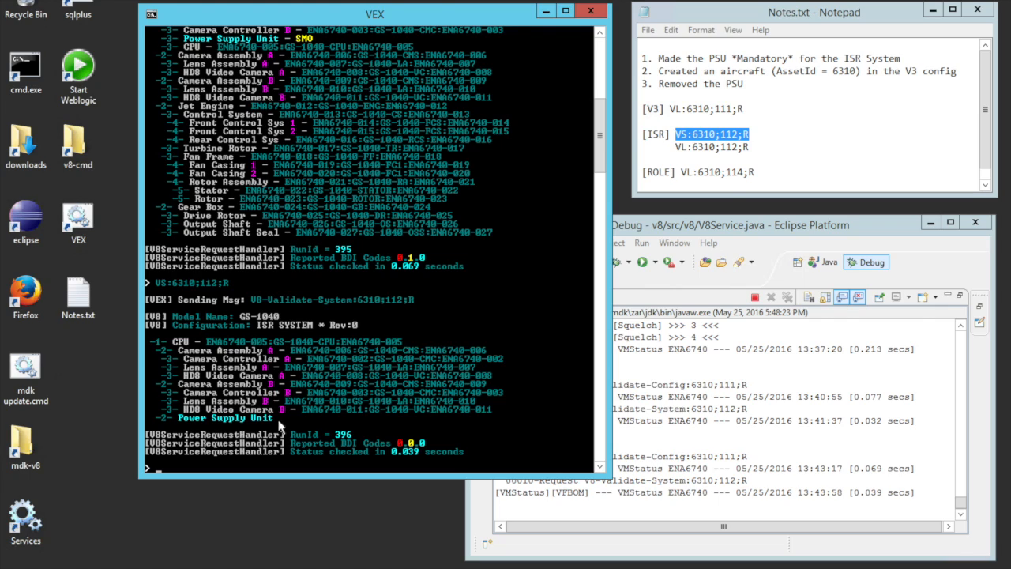
- Copy the ISR configuration validation command VL:6310;112;R from the notes and run it in VEX
left_click(677, 150)
left_click_drag(676, 146, 752, 151)
key("ctrl+c")
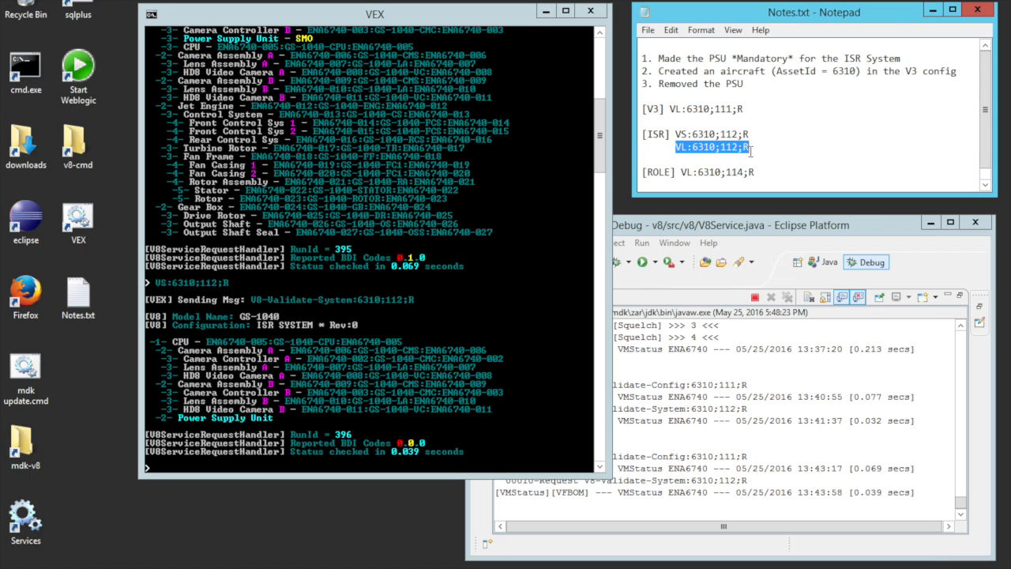
left_click(379, 272)
right_click(395, 281)
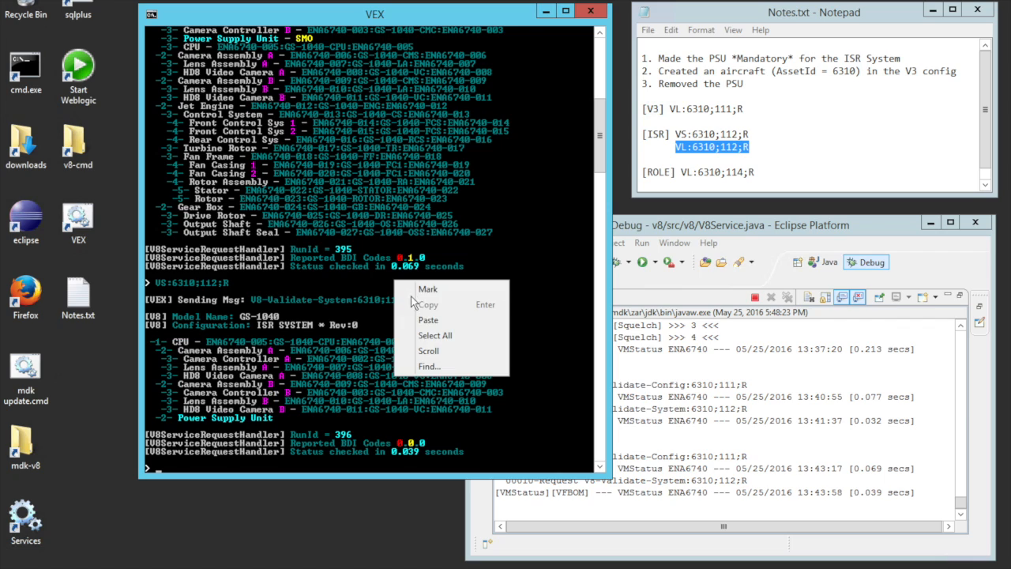
left_click(428, 321)
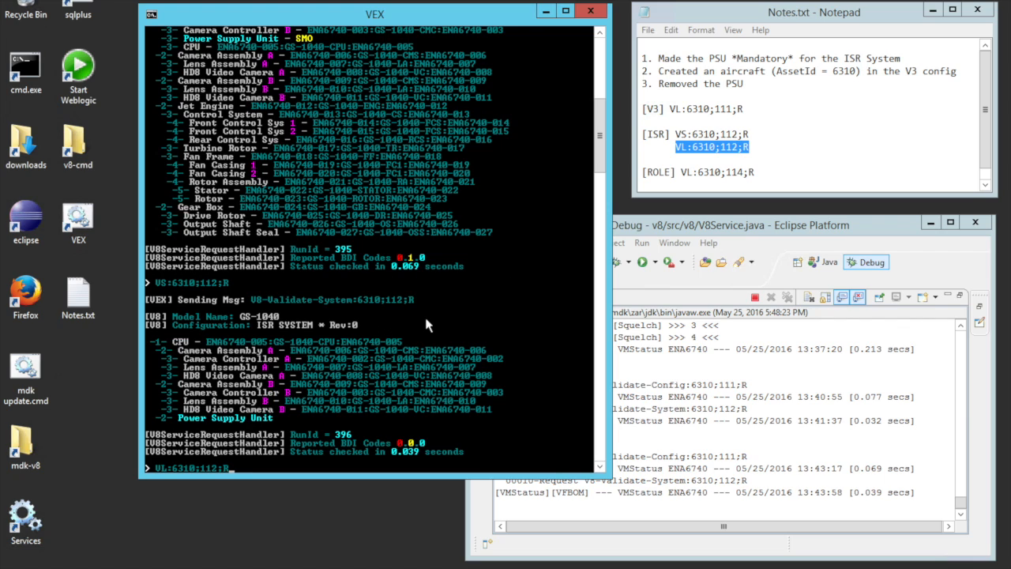
key("Return")
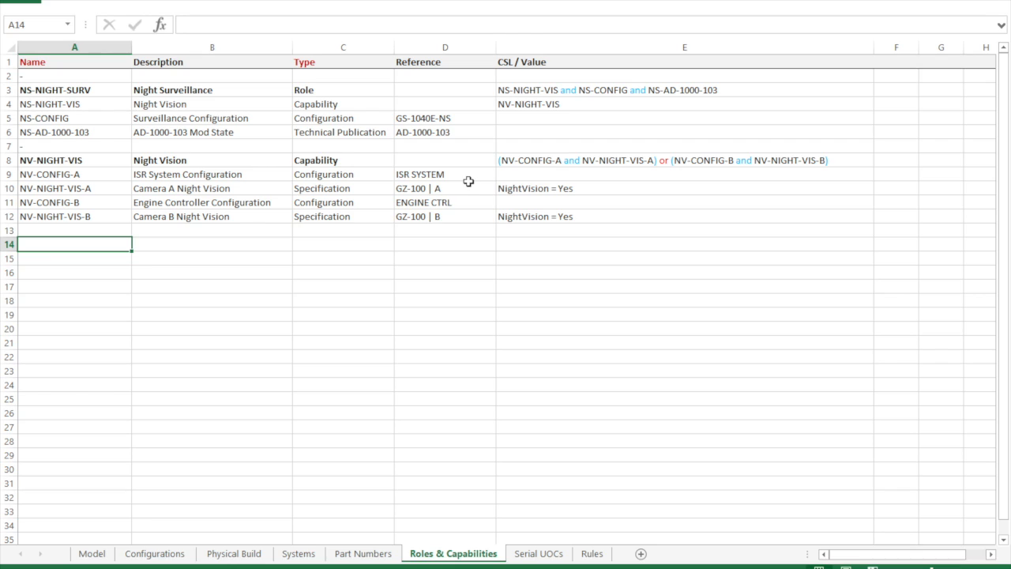
- Check the Night Vision capability's CSL expression in the spreadsheet, and run the role validation command VL:6310;114;R from the notes in VEX
left_click(528, 160)
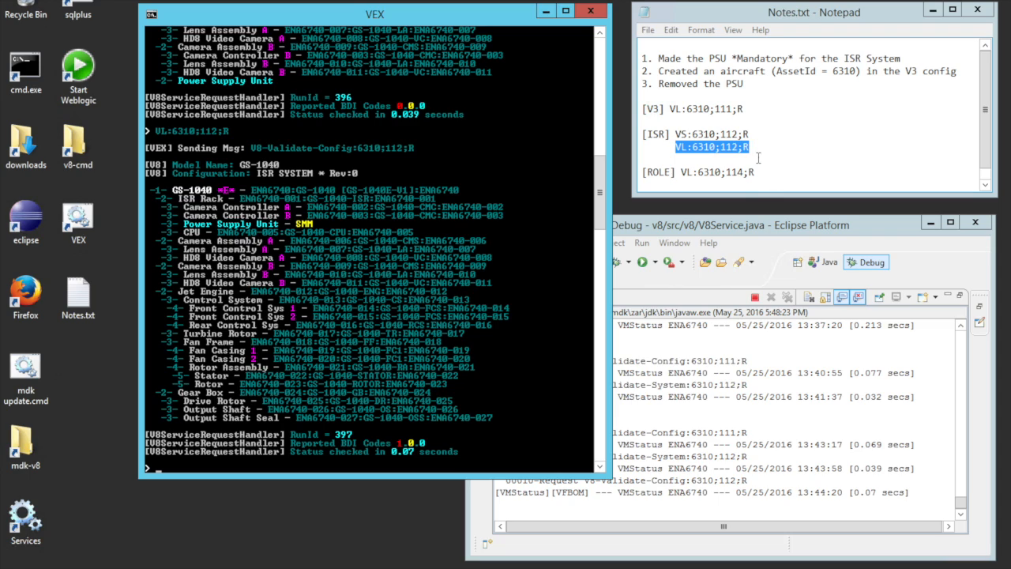
left_click(678, 160)
left_click_drag(680, 172, 754, 177)
key("ctrl+c")
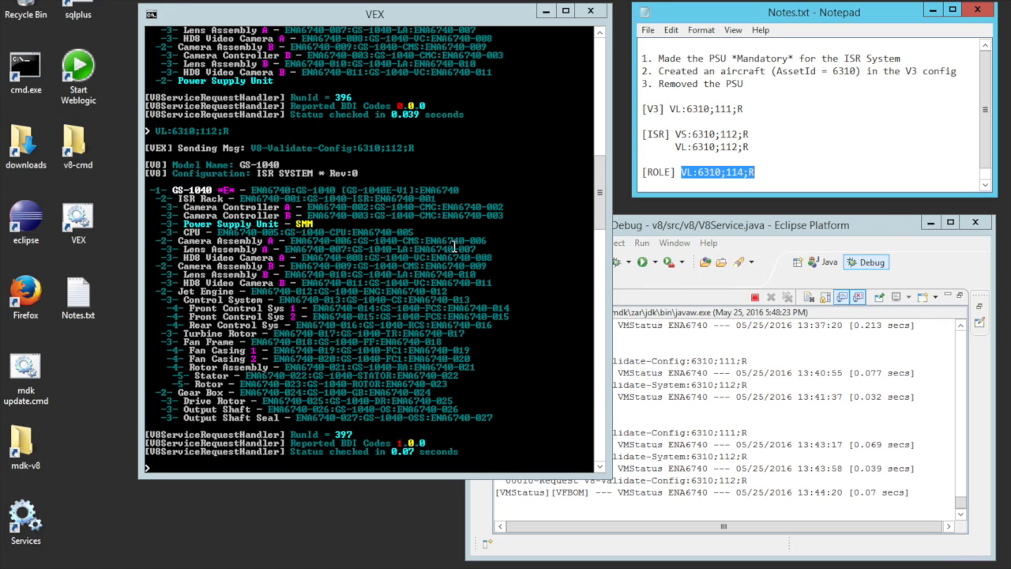
right_click(409, 298)
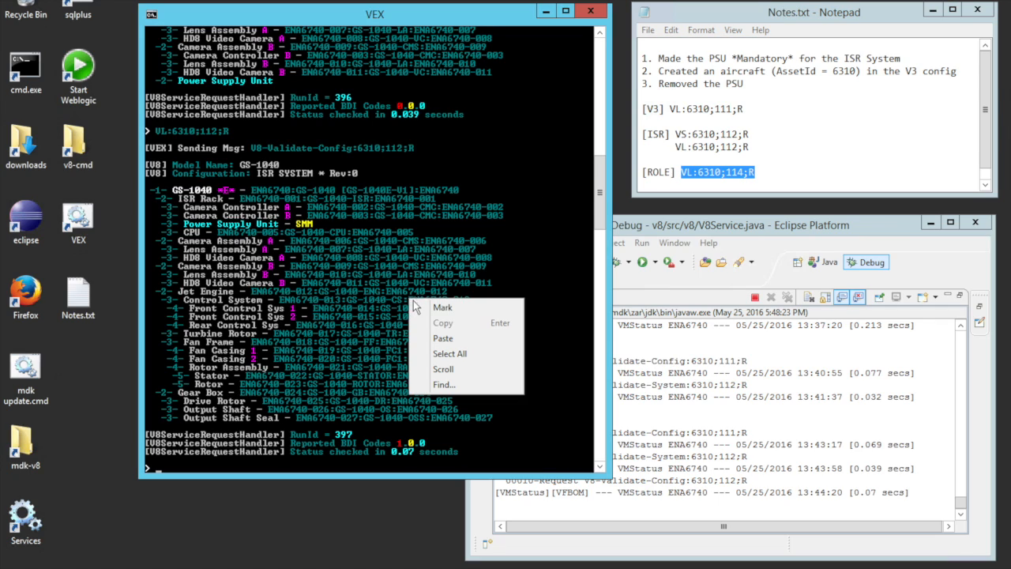
left_click(439, 338)
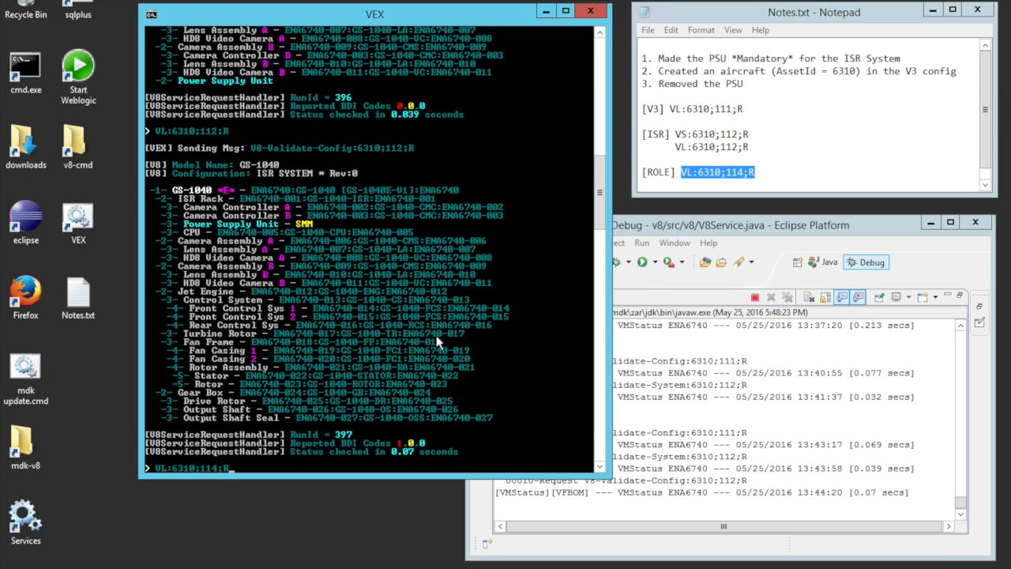
key("Return")
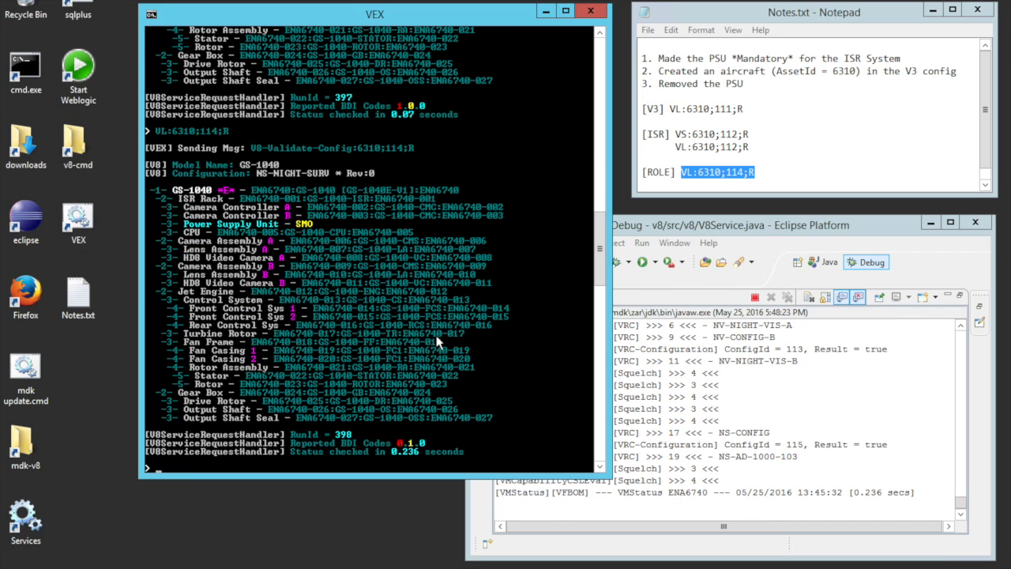